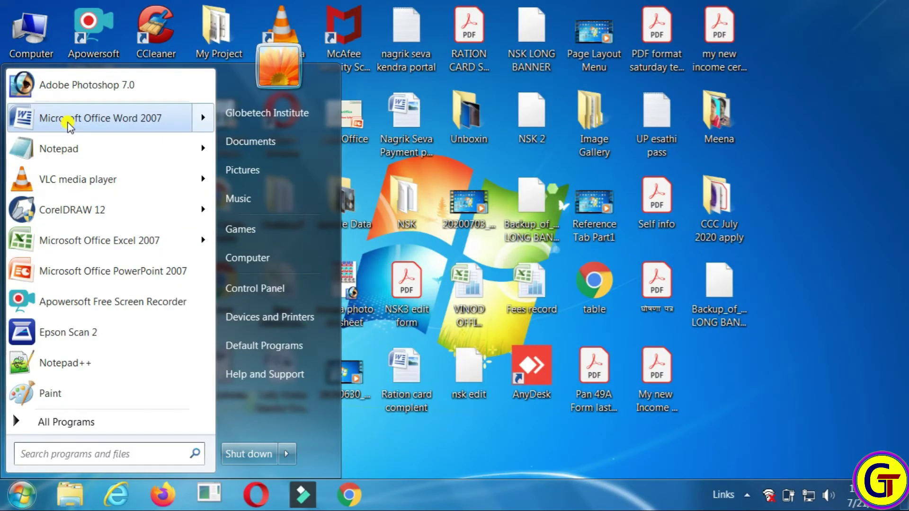
Launch Microsoft Office Word 2007 from the Start menu.
click(69, 122)
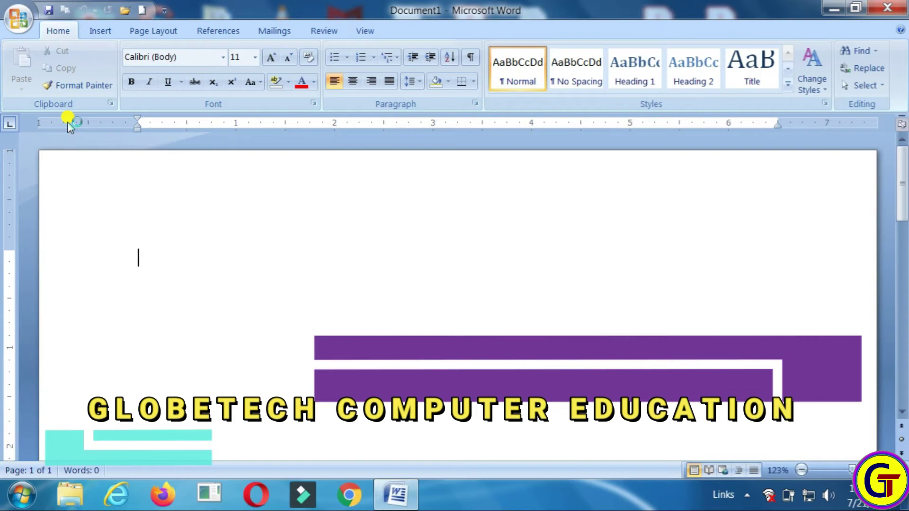
Set the font size to 14 and generate a sample paragraph with =rand(1).
click(255, 57)
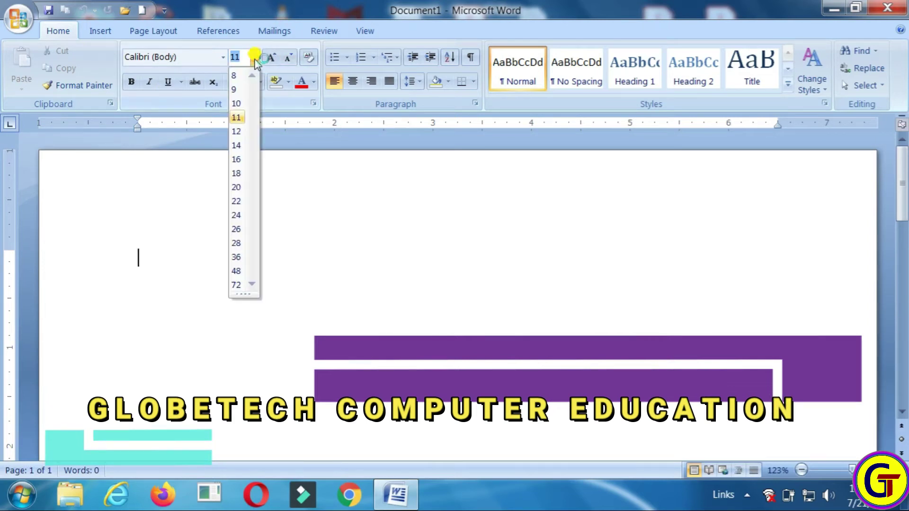
click(236, 145)
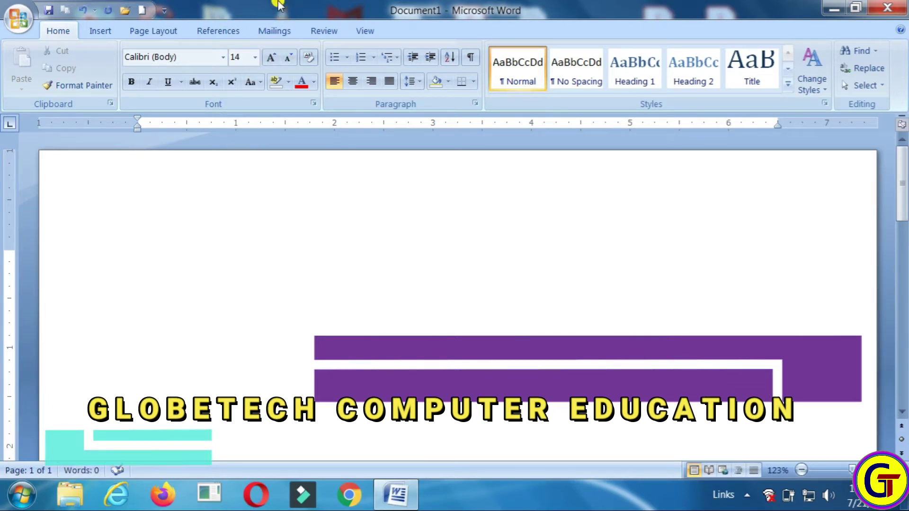
text(=rand(1))
key(Return)
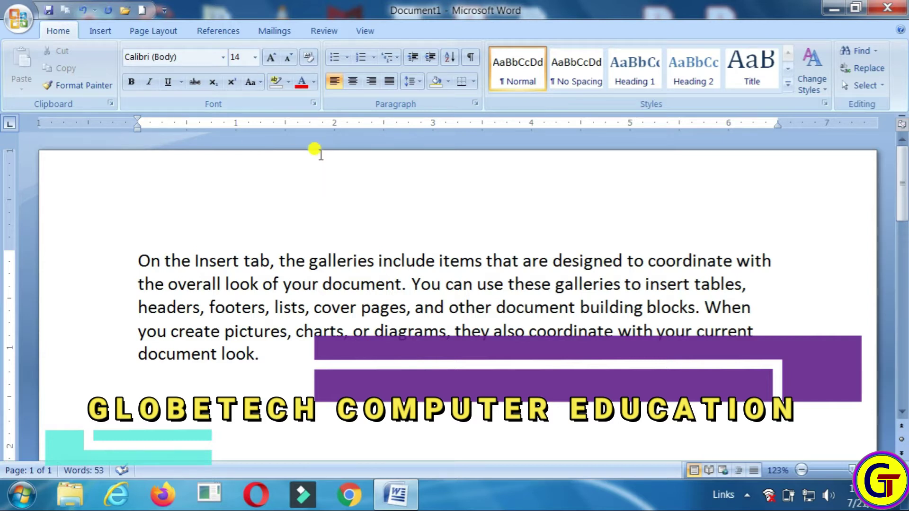
click(269, 31)
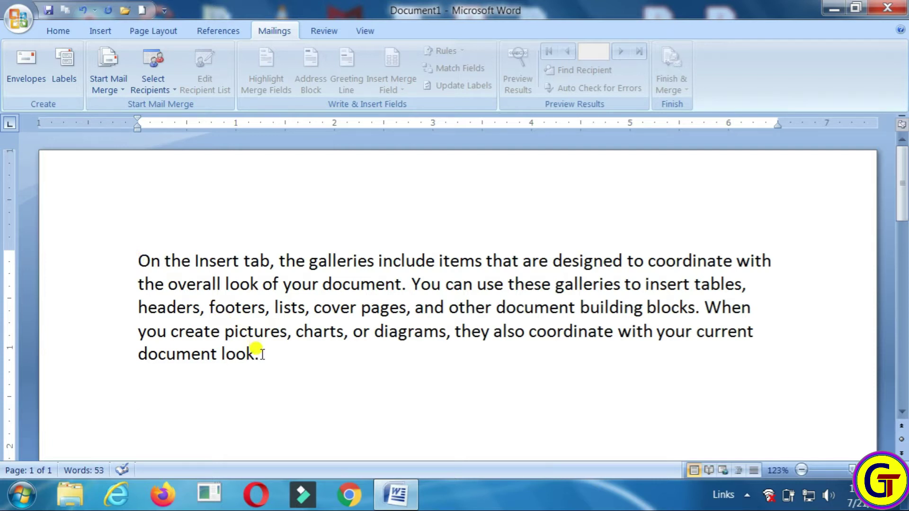
Justify the 53-word sample paragraph and place the cursor at its start.
drag(263, 354, 137, 259)
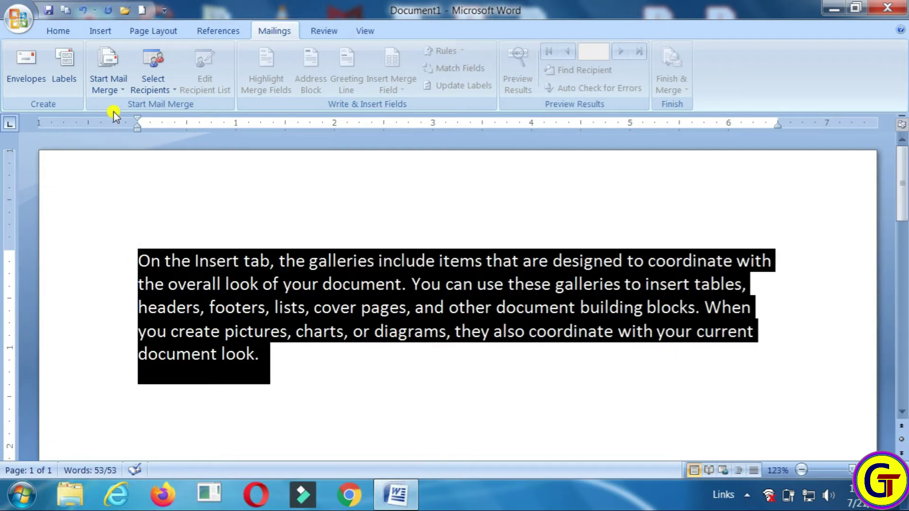
click(57, 30)
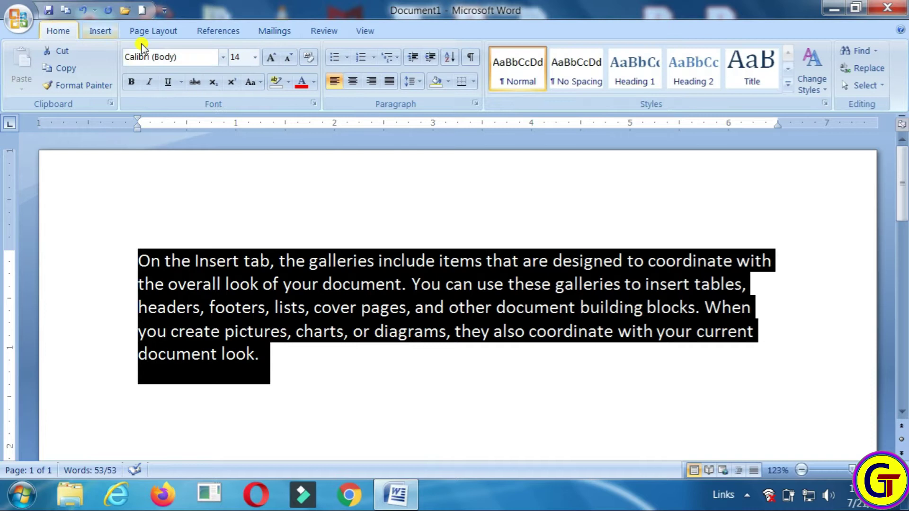
click(393, 82)
click(283, 365)
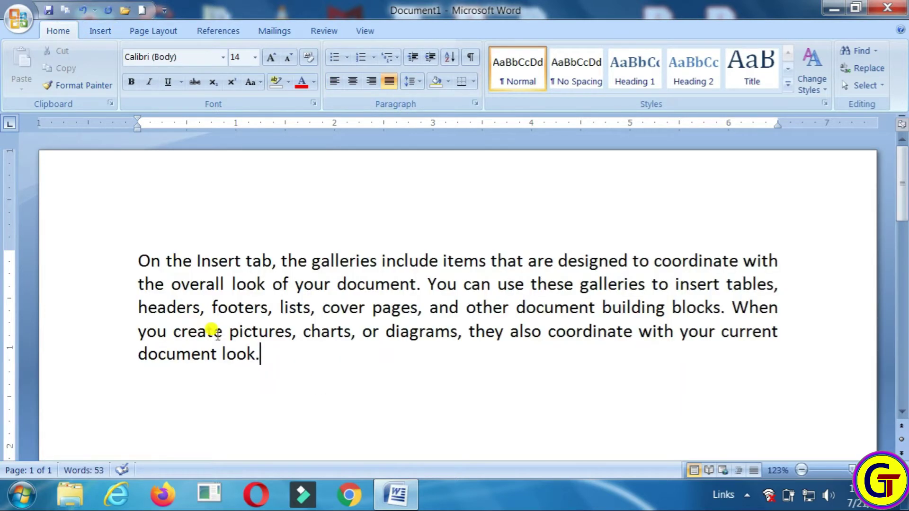
click(138, 261)
Make the document a Letters mail merge and show the Select Recipients options.
click(274, 33)
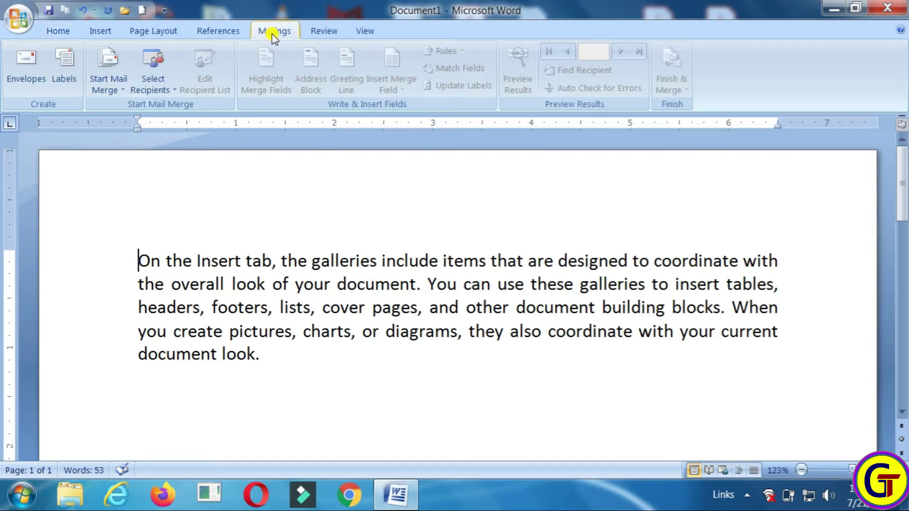
click(111, 90)
click(121, 108)
click(167, 90)
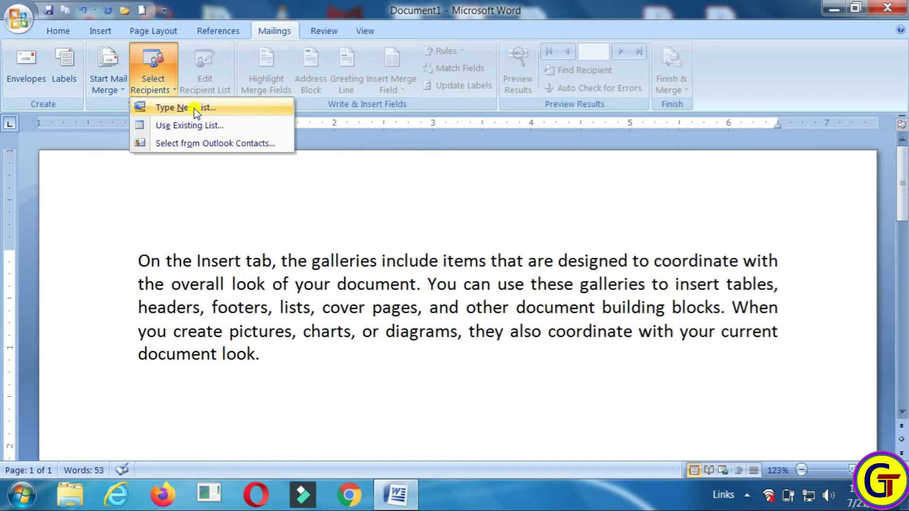
Start a new recipient list with Type New List and reposition the New Address List window.
click(193, 108)
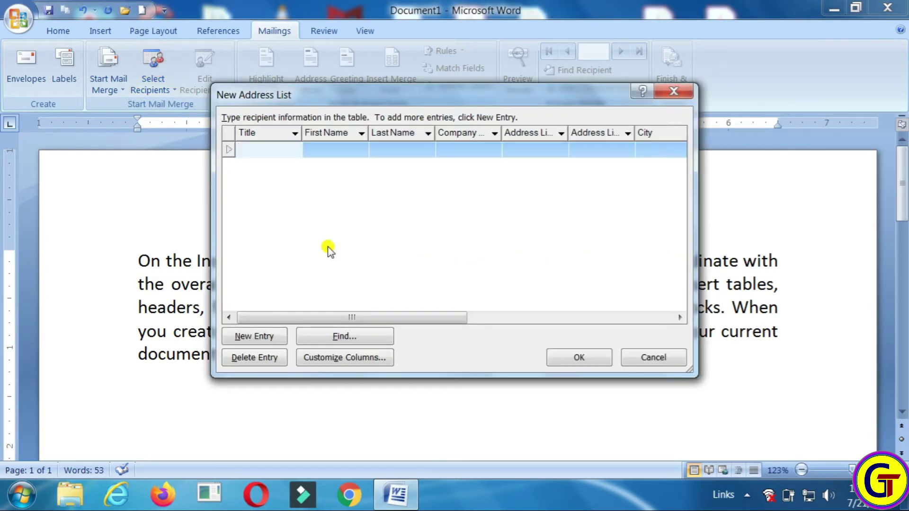
mouse_move(363, 95)
mouse_down()
mouse_move(300, 146)
mouse_move(337, 126)
mouse_move(339, 112)
mouse_move(321, 106)
mouse_move(368, 112)
mouse_move(334, 114)
mouse_up()
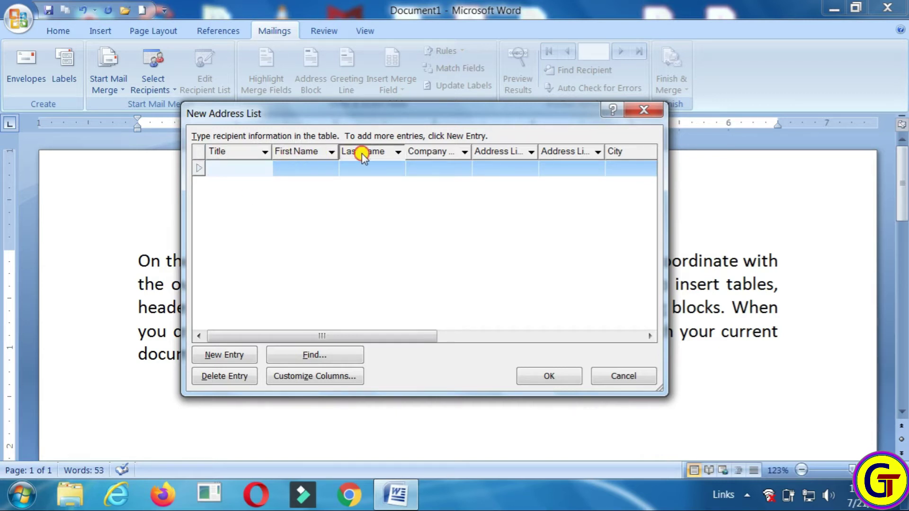
mouse_move(363, 336)
mouse_down()
mouse_move(581, 336)
mouse_move(354, 340)
mouse_up()
Delete the Title, Last Name, Company Name and Address Line 1 fields from the address list.
click(311, 377)
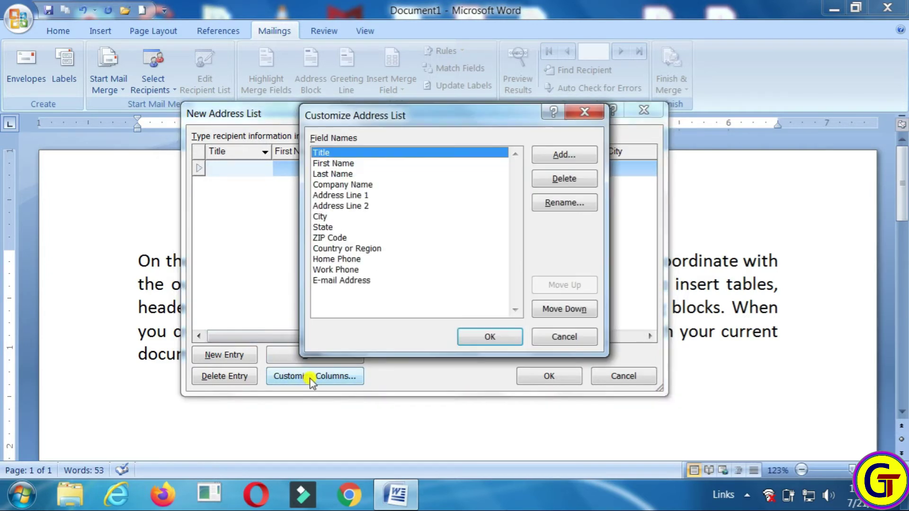
drag(396, 116, 394, 110)
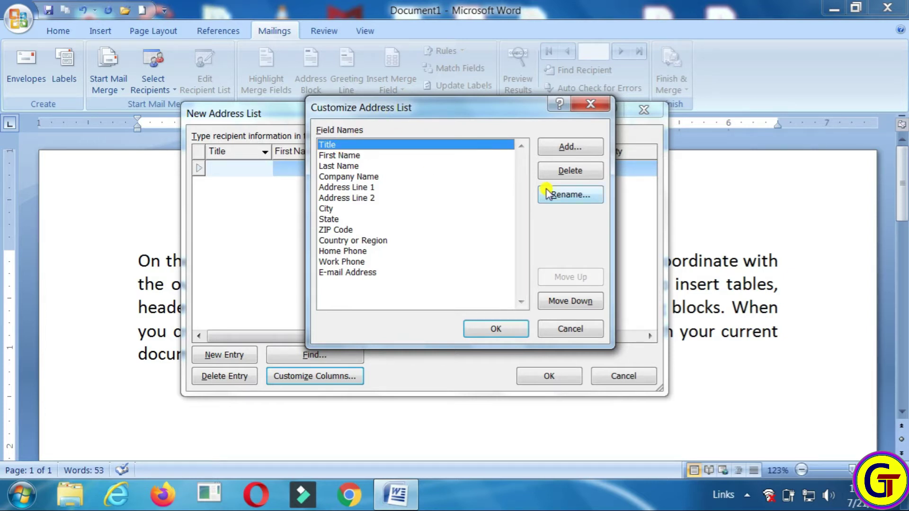
click(567, 175)
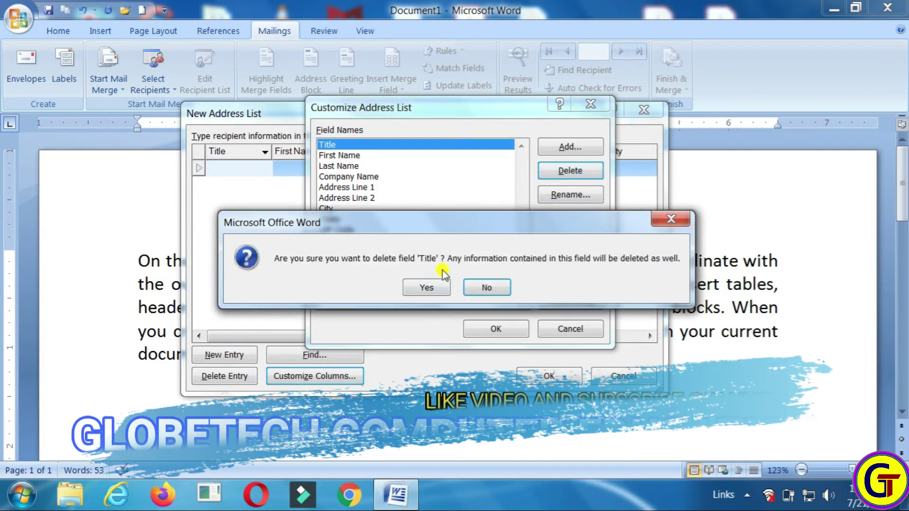
click(445, 299)
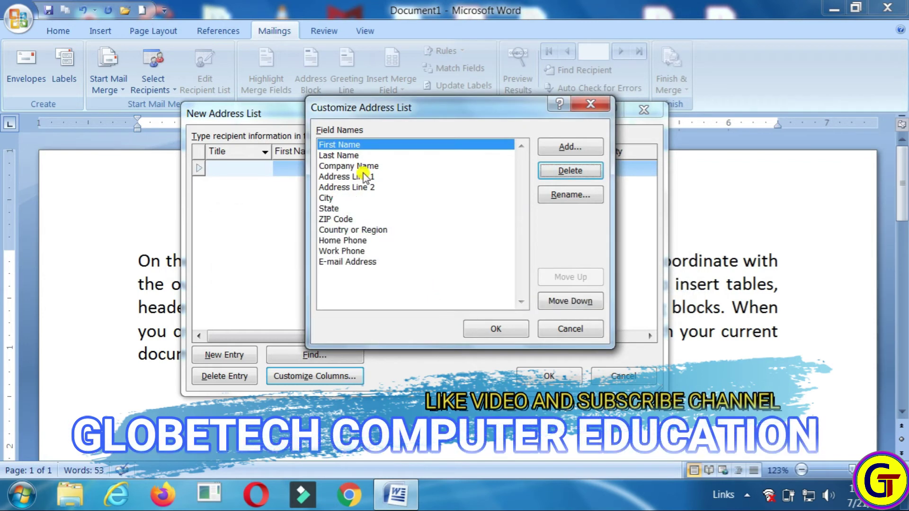
click(339, 156)
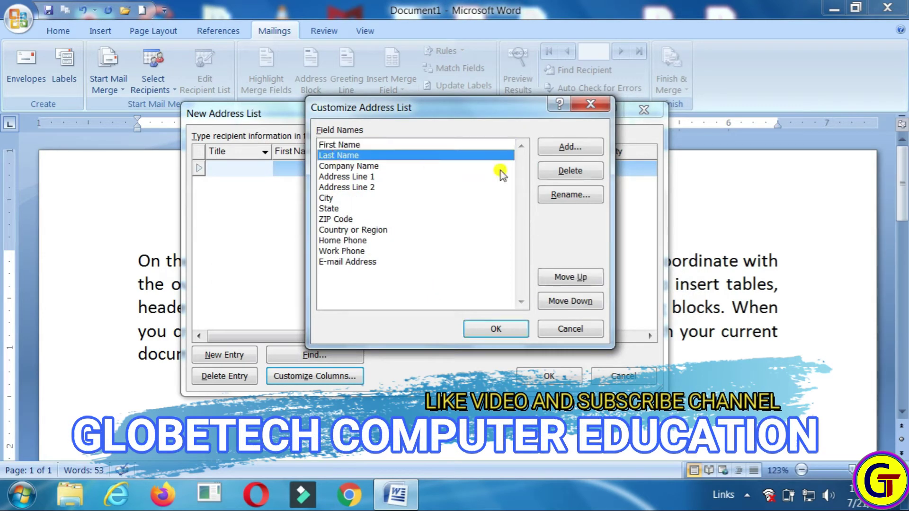
click(550, 172)
click(435, 285)
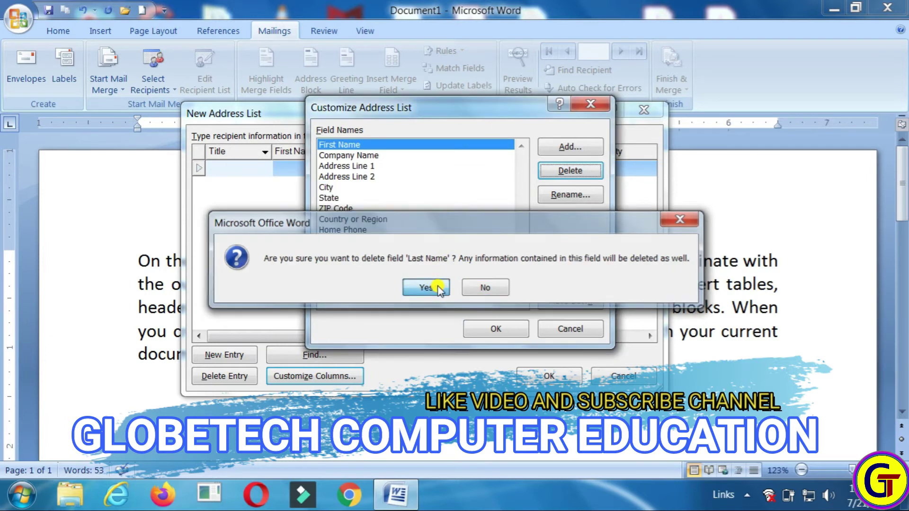
click(359, 156)
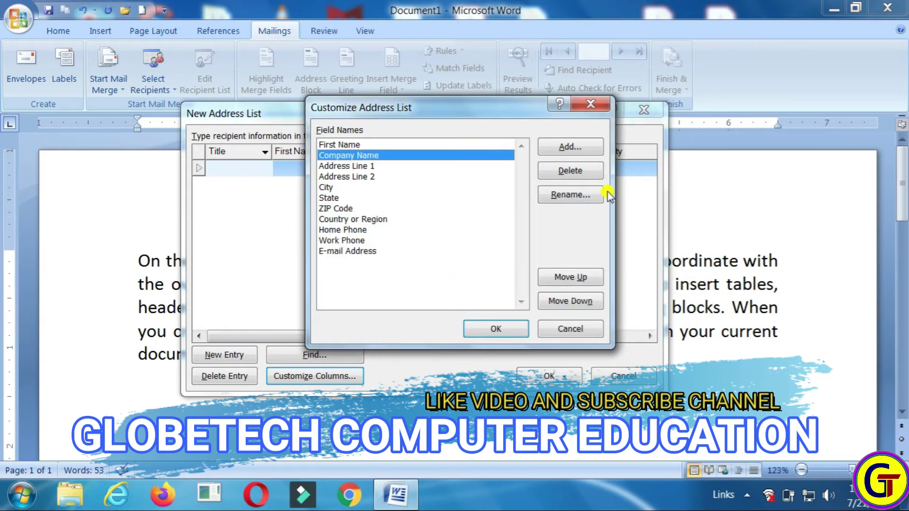
click(570, 172)
click(414, 282)
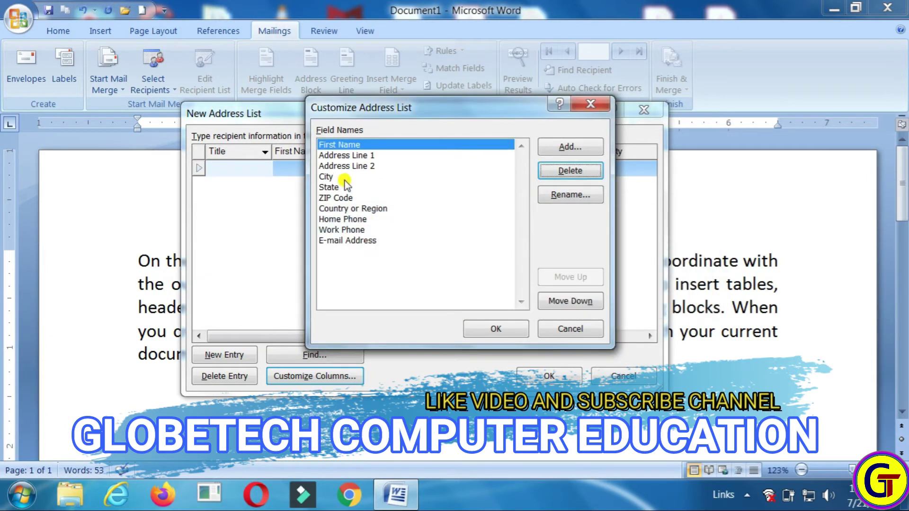
click(349, 156)
click(571, 172)
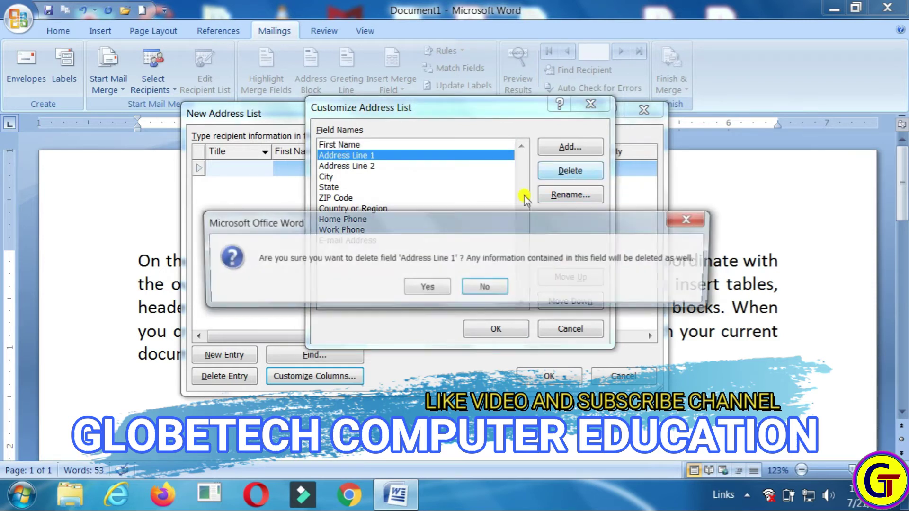
click(431, 287)
Delete the Address Line 2, ZIP Code, Home Phone, Country or Region and E-mail Address fields.
click(360, 155)
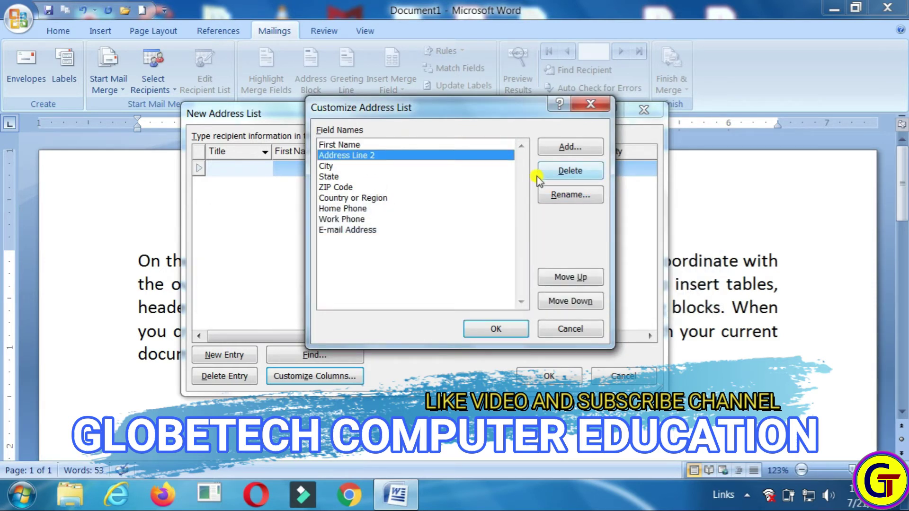
click(544, 171)
click(428, 288)
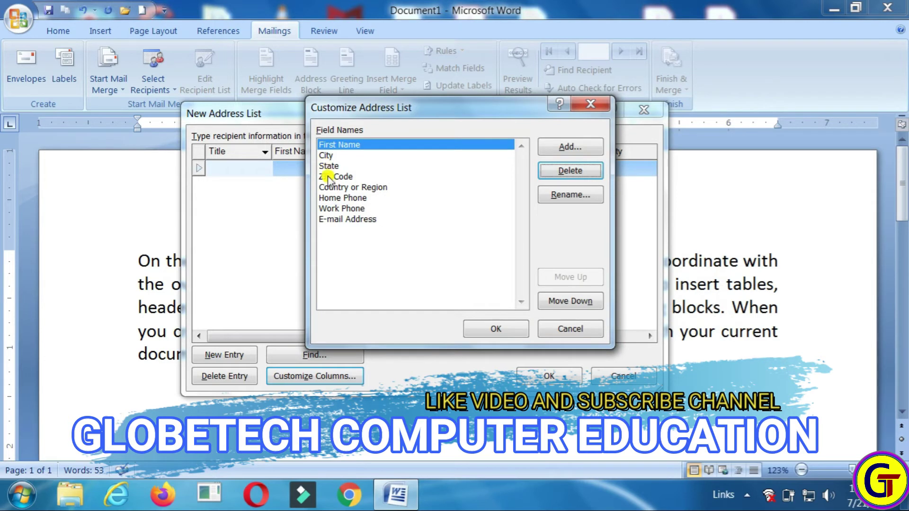
click(326, 176)
click(587, 171)
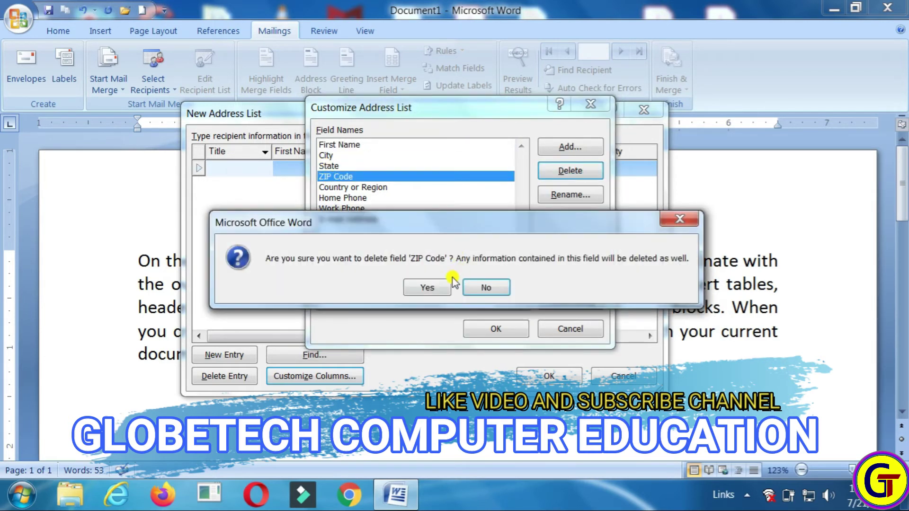
click(429, 287)
click(354, 187)
click(570, 173)
click(427, 287)
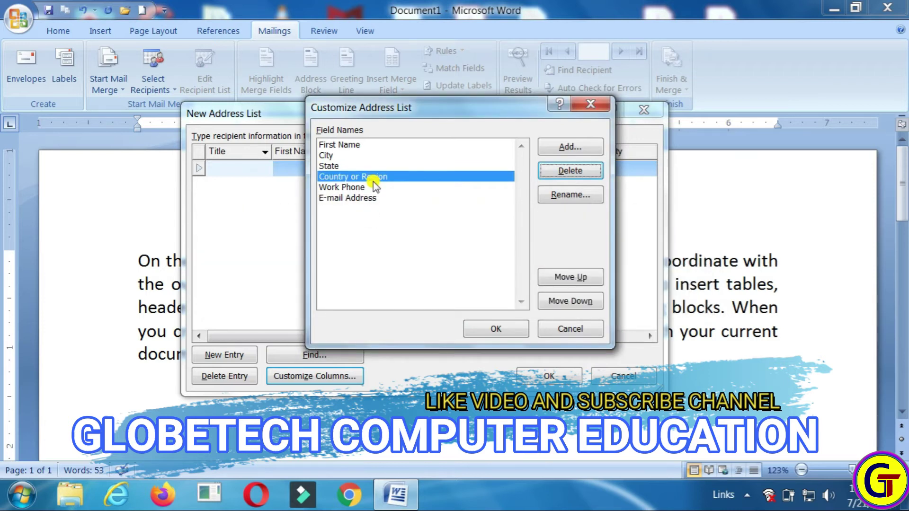
click(585, 175)
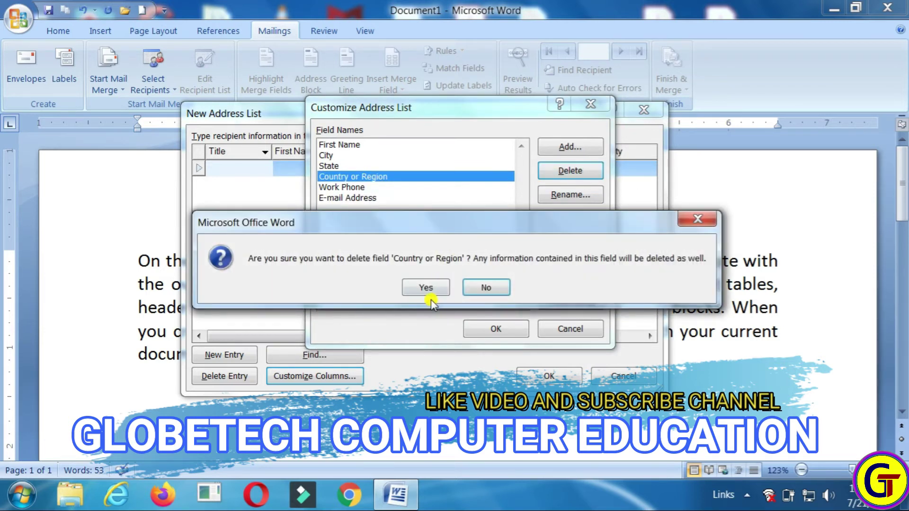
click(429, 287)
click(349, 189)
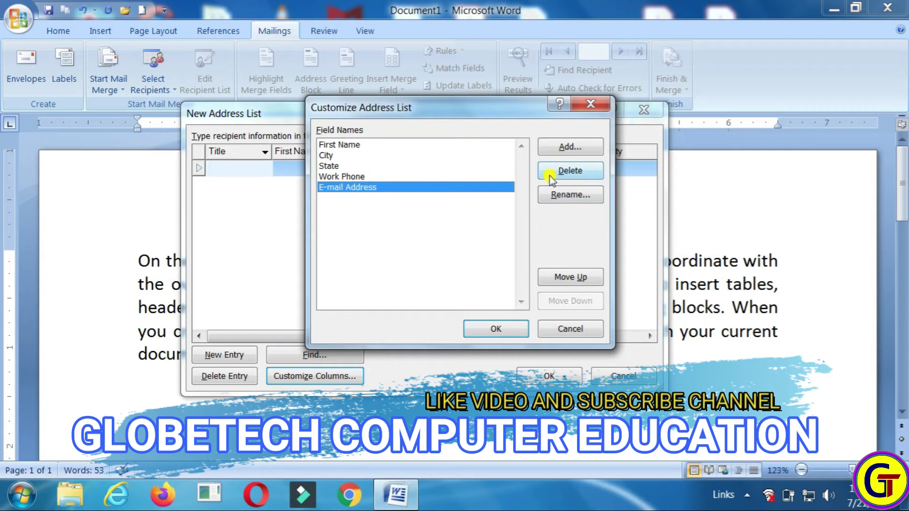
click(545, 173)
click(432, 287)
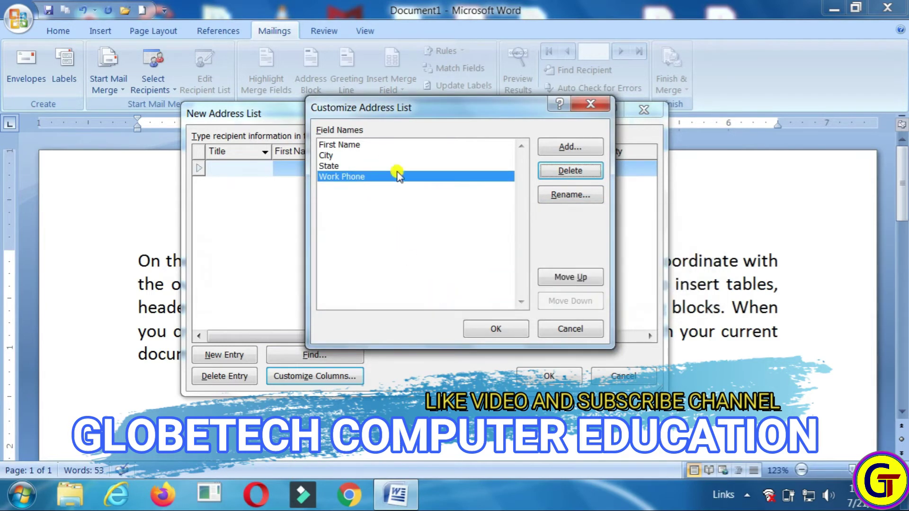
click(339, 145)
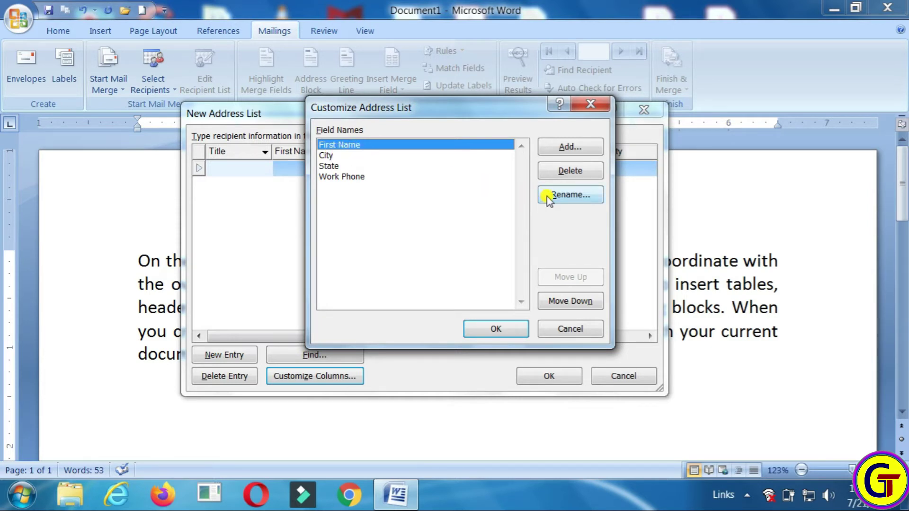
Rename the First Name field to Name.
click(563, 196)
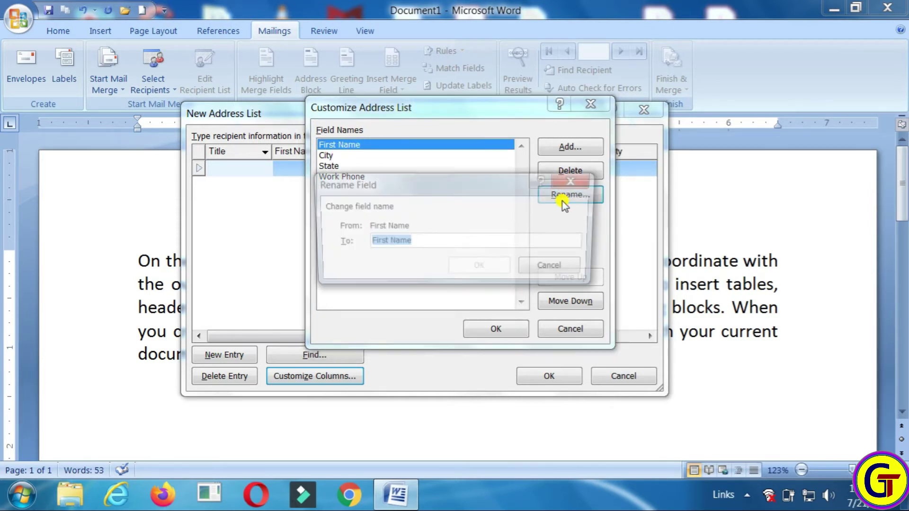
click(388, 242)
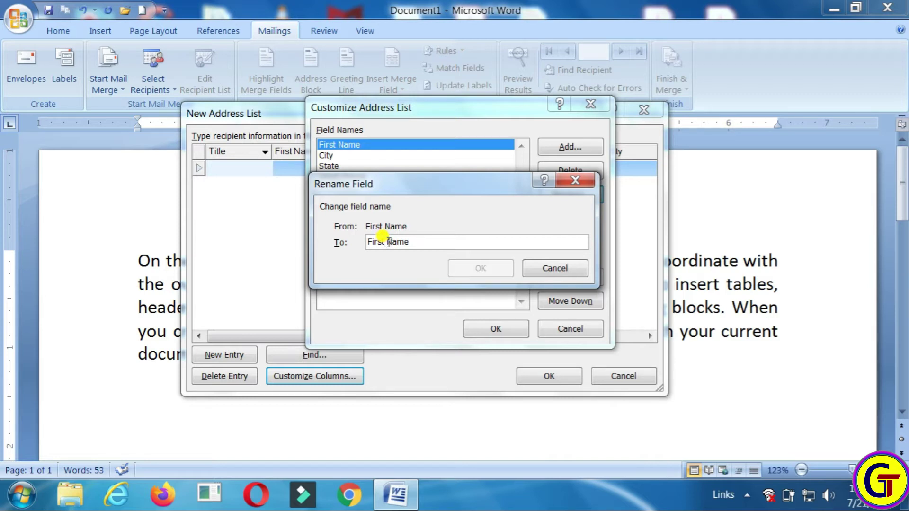
click(388, 242)
key(BackSpace)
key(BackSpace)
key(BackSpace)
key(BackSpace)
key(BackSpace)
key(BackSpace)
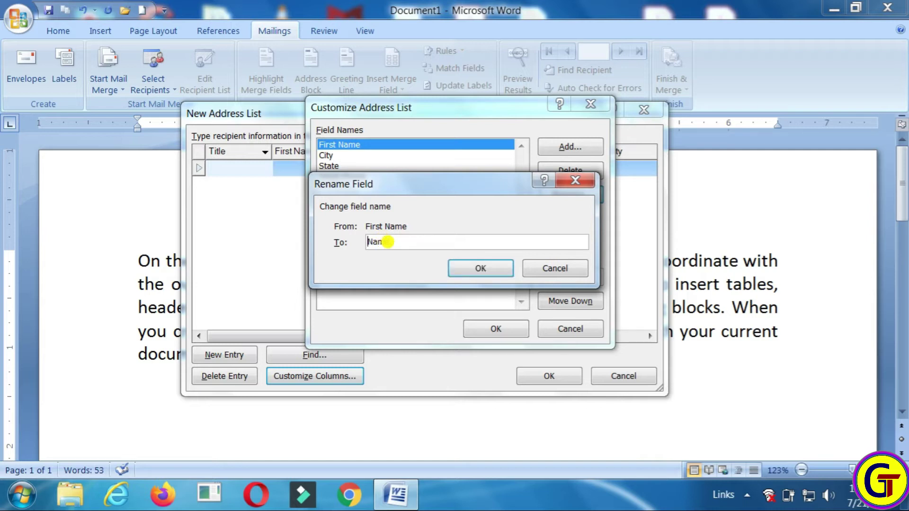
click(479, 268)
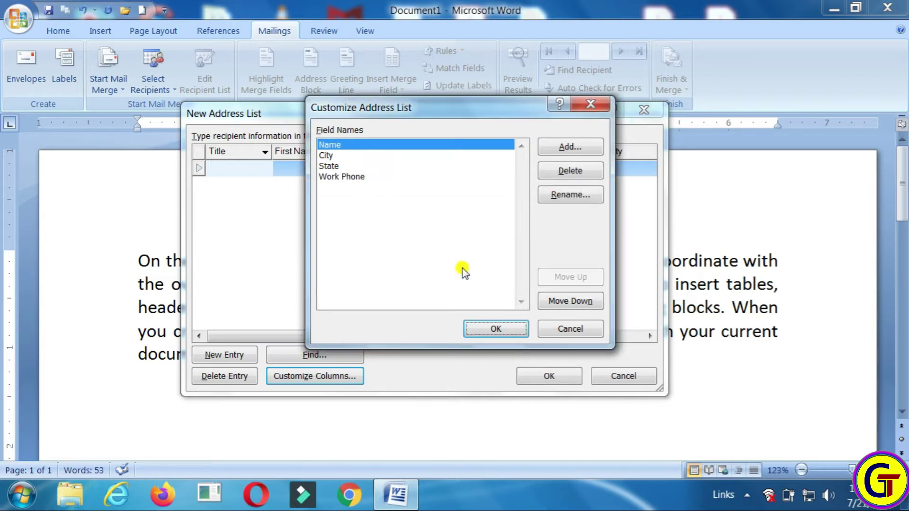
Rename Work Phone to Mobile No and move it up above City and State.
click(341, 177)
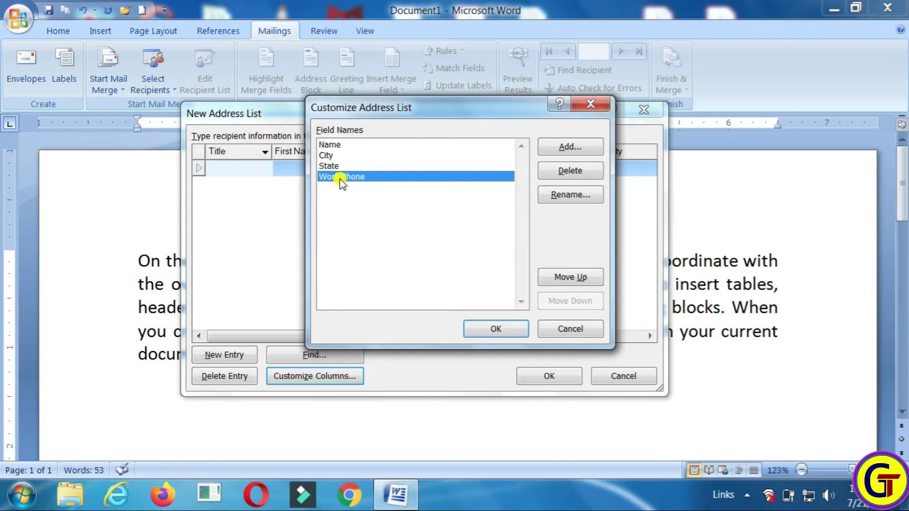
click(560, 195)
text(Mobile )
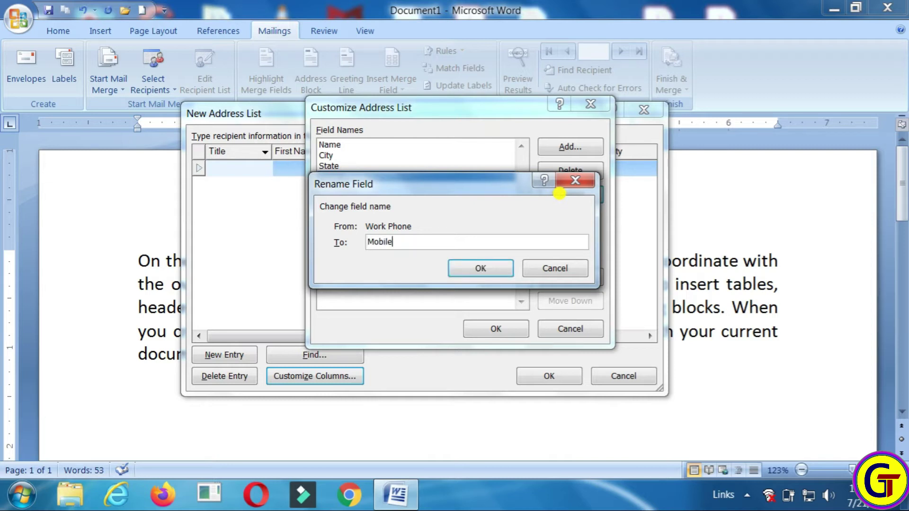
text(No)
click(467, 274)
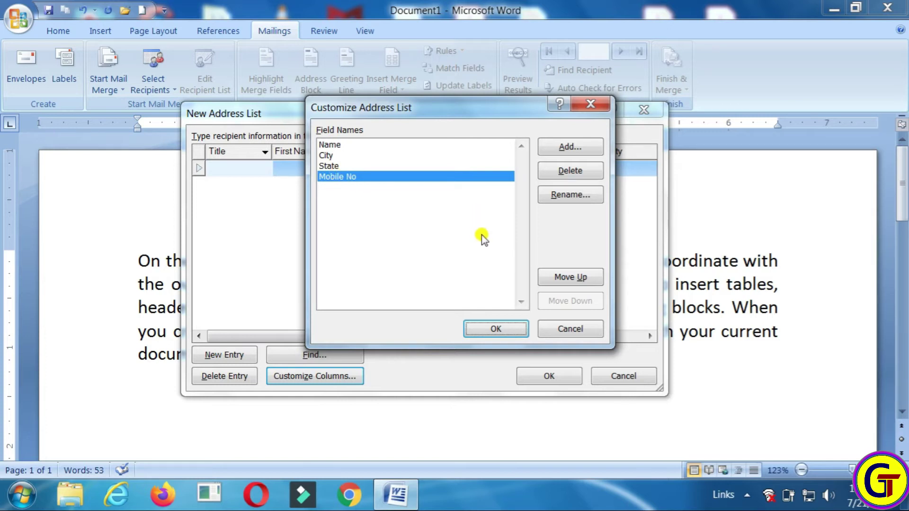
click(555, 275)
click(559, 280)
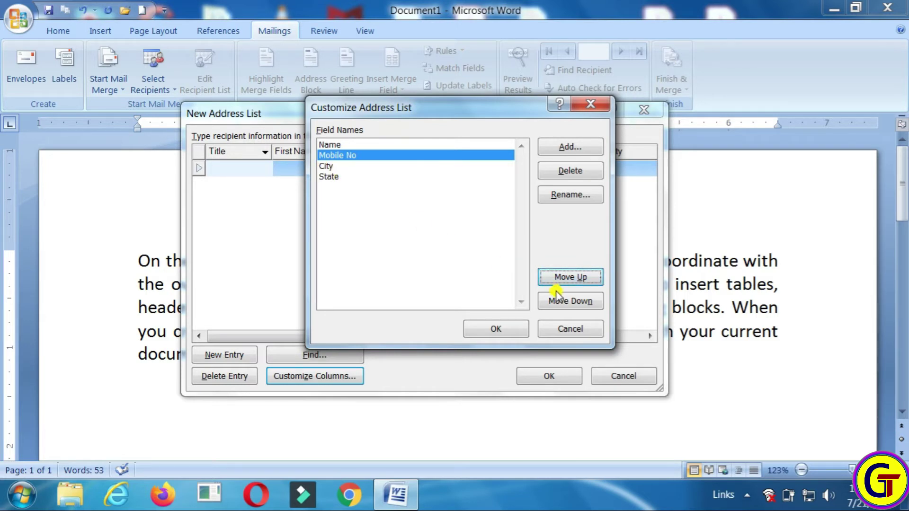
Enter the first recipient's name and mobile number, with city Delhi and state Delhi.
click(496, 330)
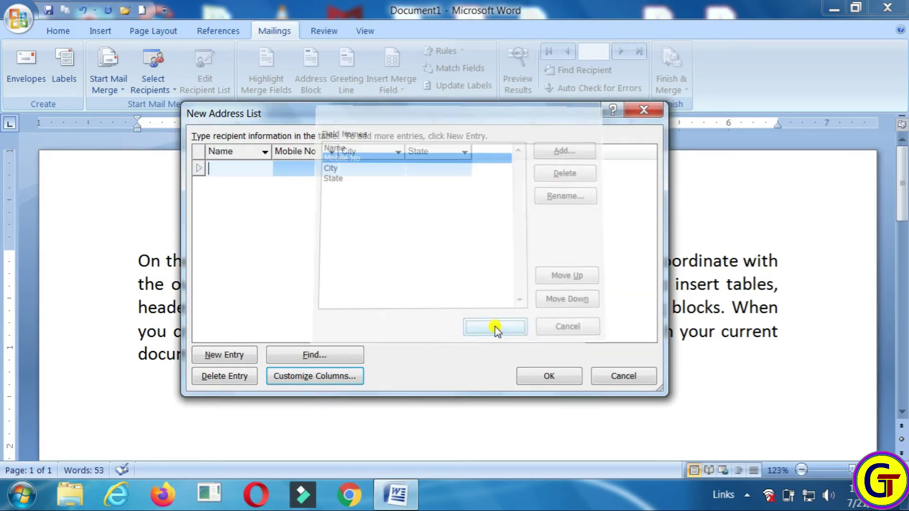
click(218, 167)
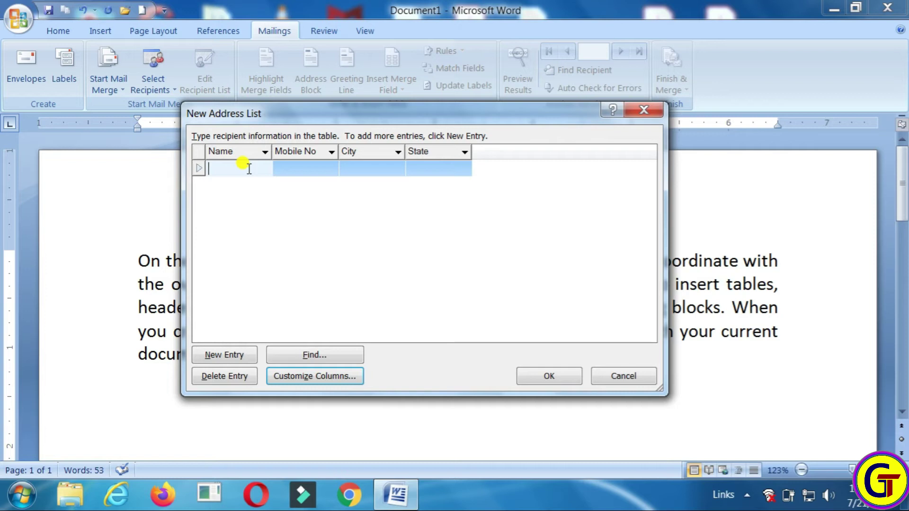
text(Rajeev)
key(Tab)
text(8768768)
key(Tab)
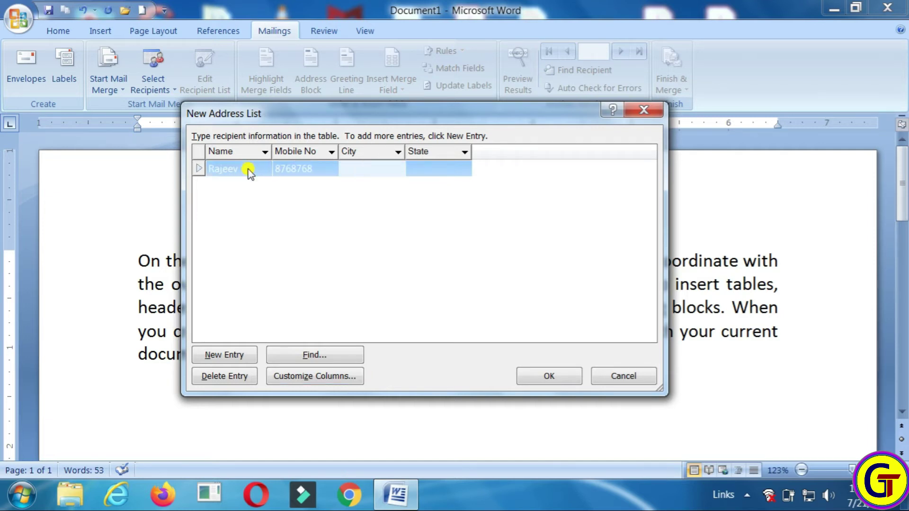
text(Delhi)
key(Tab)
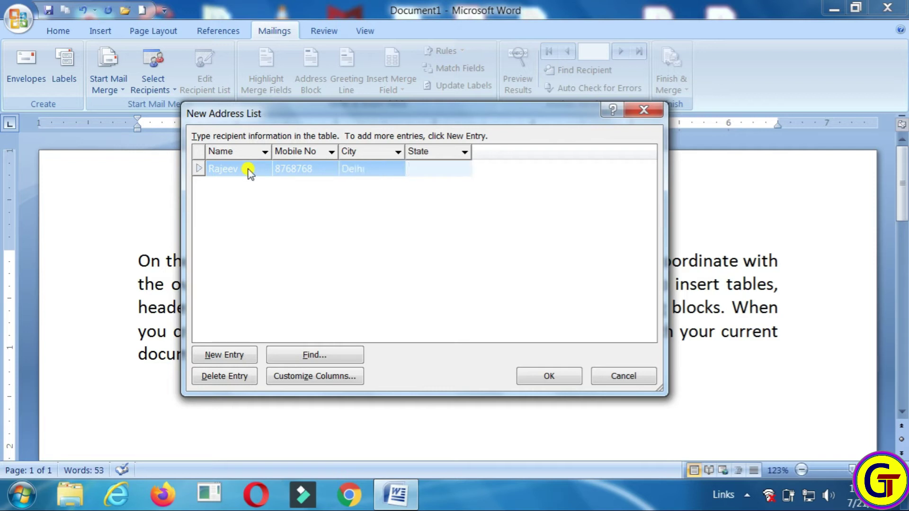
text(Delhi)
key(Tab)
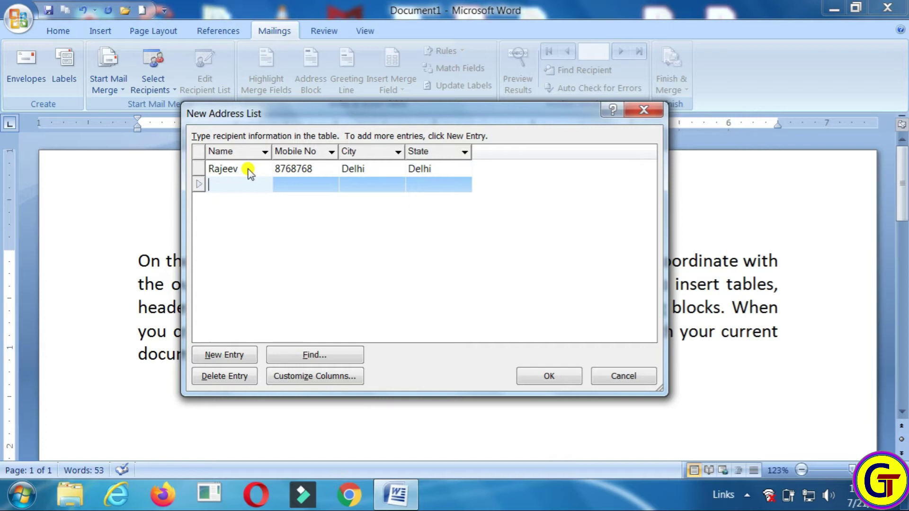
Enter the second recipient's name and mobile number, with city Bareilly and state UP.
key(Tab)
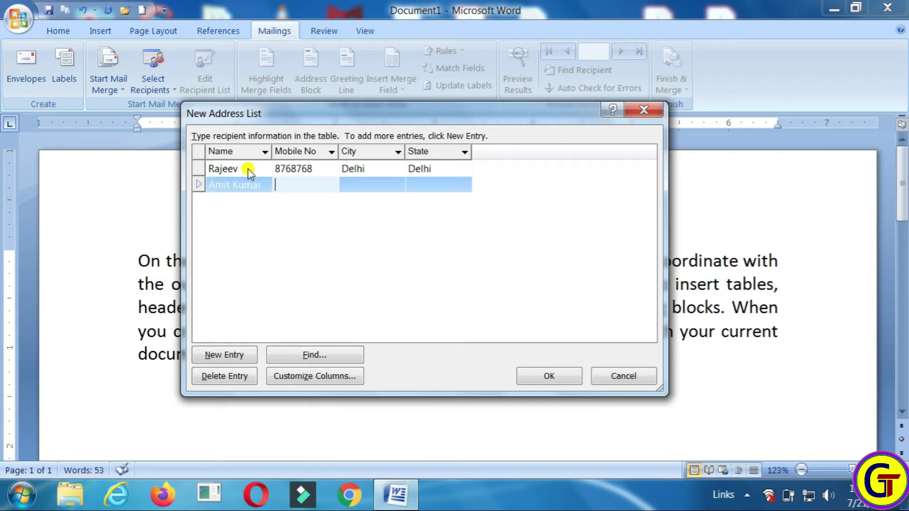
text(Bareilly)
key(Tab)
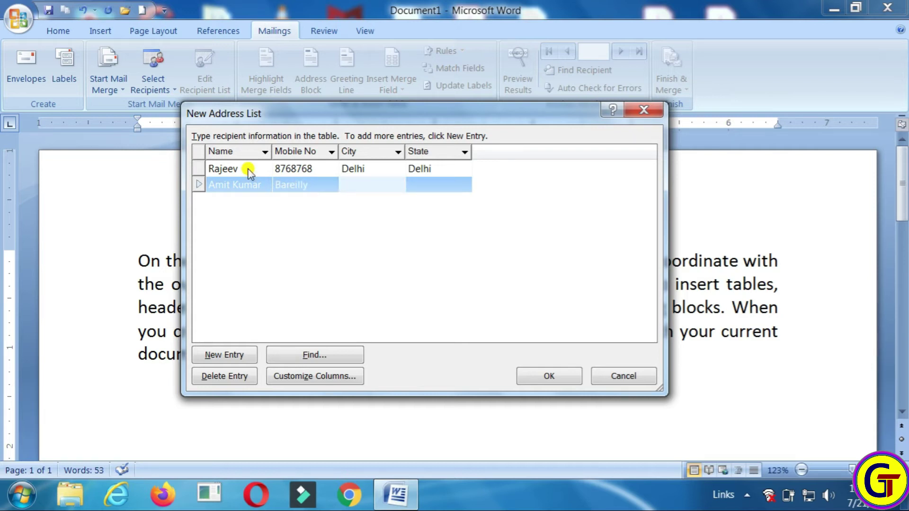
click(301, 186)
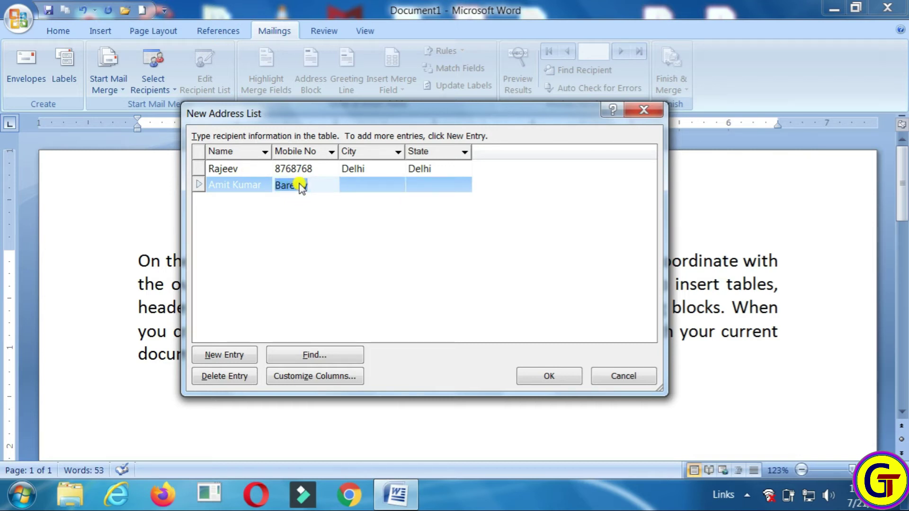
text(8787877)
key(Tab)
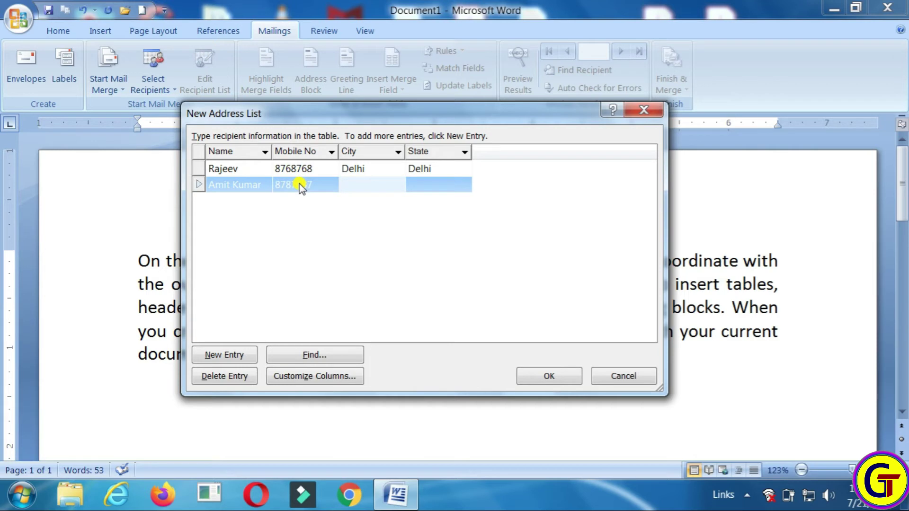
text(Bareilly)
key(Tab)
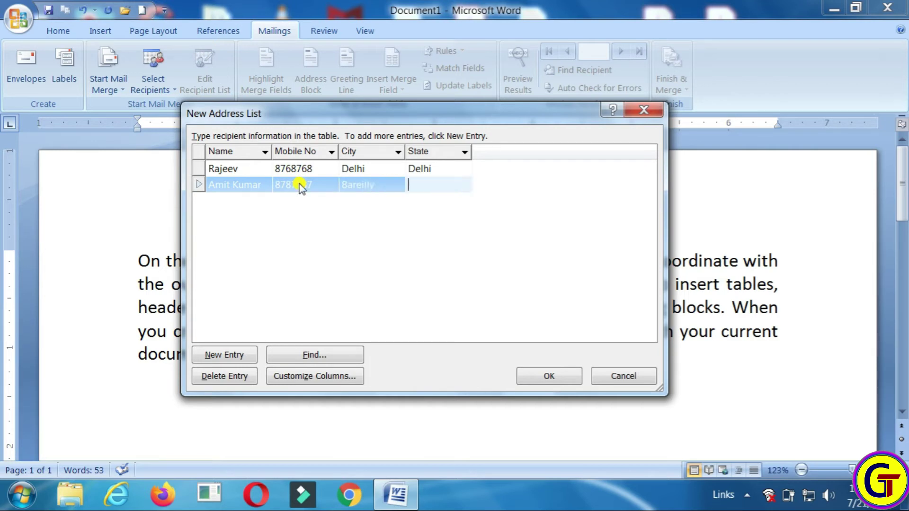
text(UP)
key(Tab)
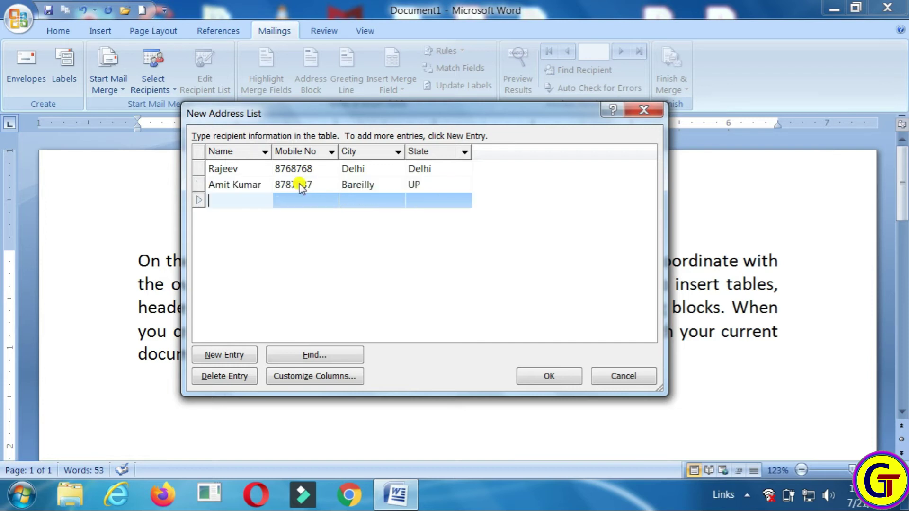
Enter the third recipient's name, mobile number, city and state.
text(Radha)
key(Tab)
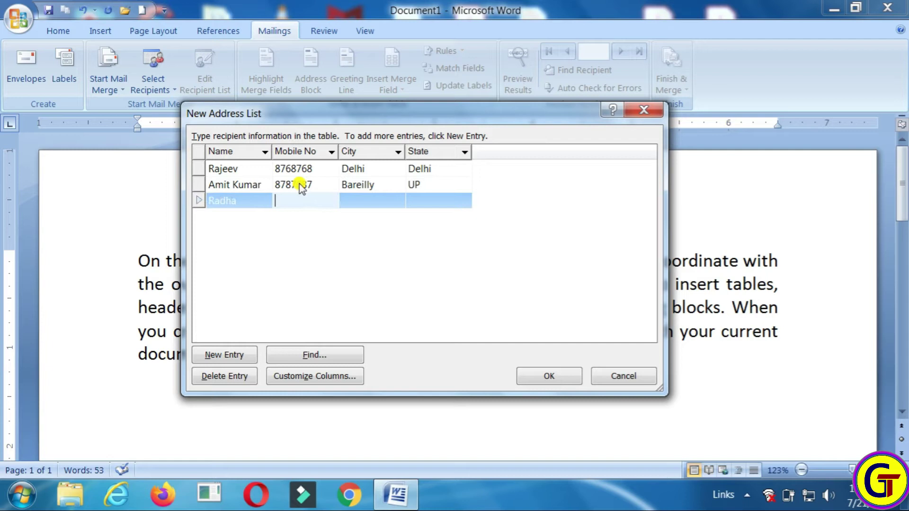
text(7678687)
key(Tab)
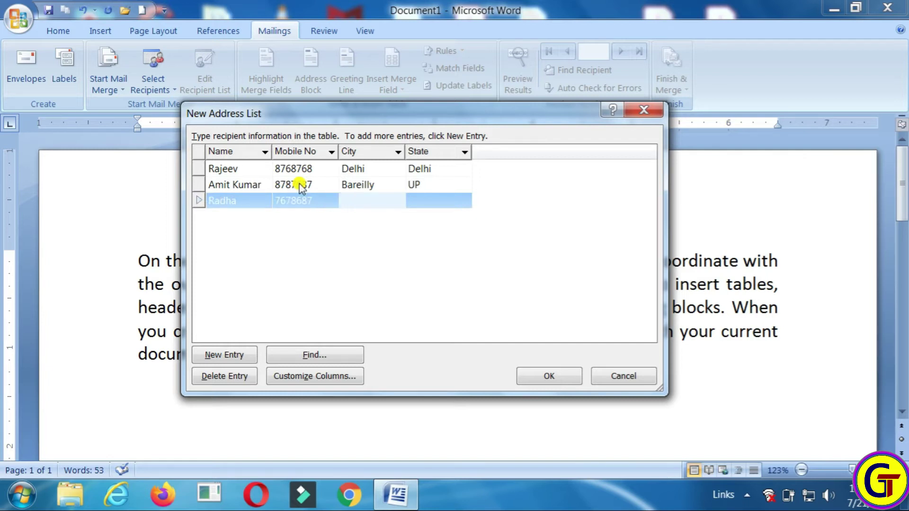
text(Luckno)
text(w)
key(Tab)
text(Up)
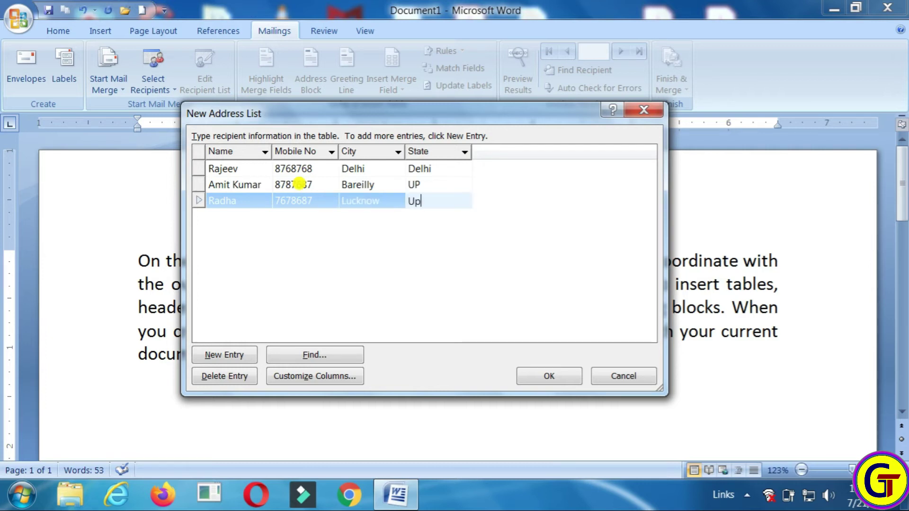
key(BackSpace)
Confirm the new address list and save it under the file name Record2.
click(547, 378)
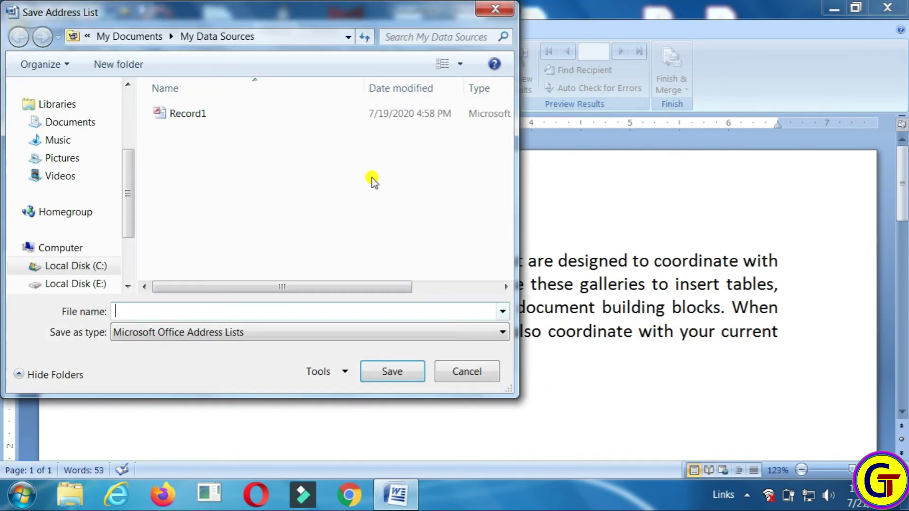
drag(260, 4, 381, 22)
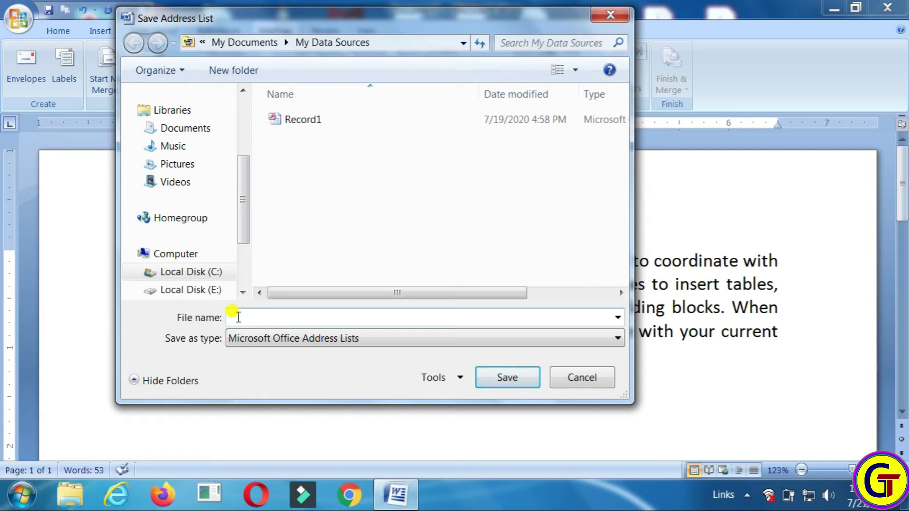
text(Record2)
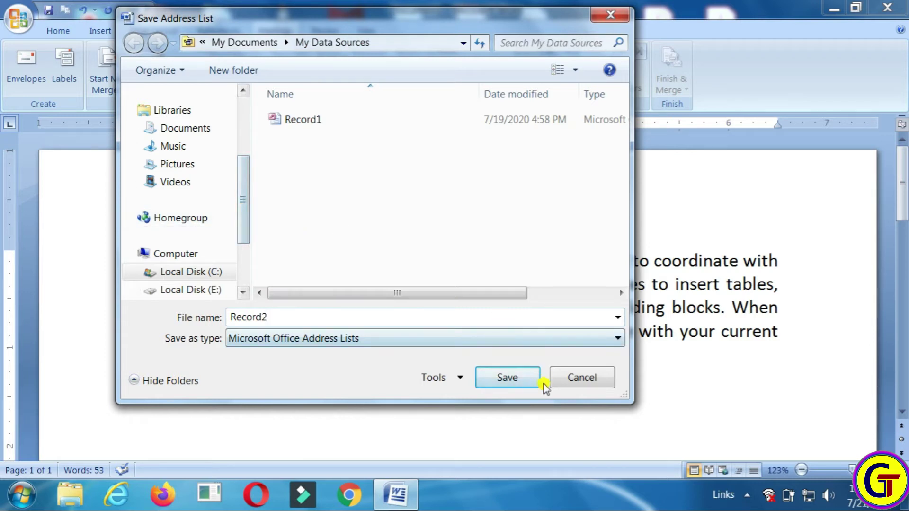
click(519, 385)
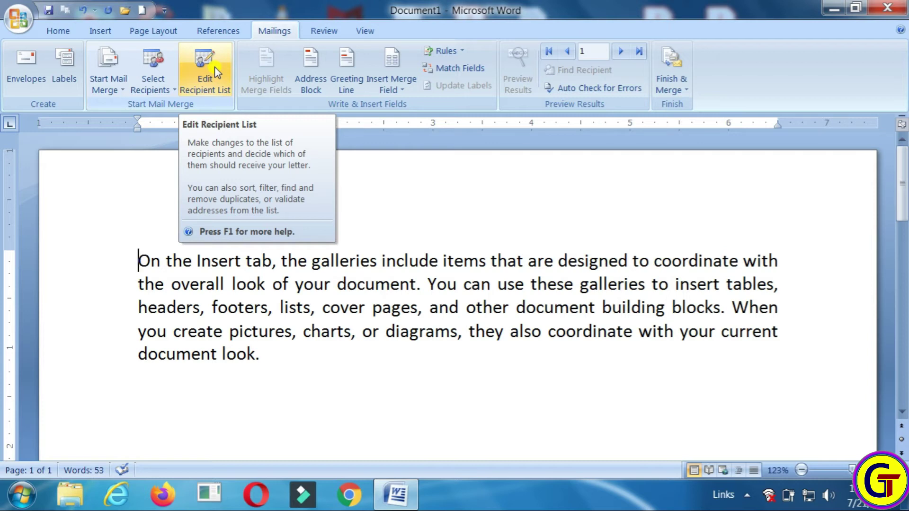
Review the three recipients, unchecking and rechecking the second one so all stay included.
click(215, 67)
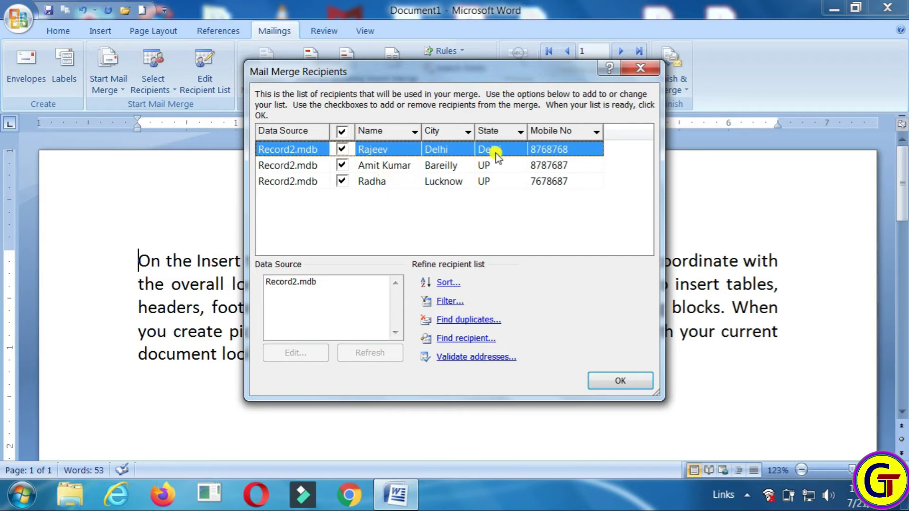
click(440, 165)
click(445, 181)
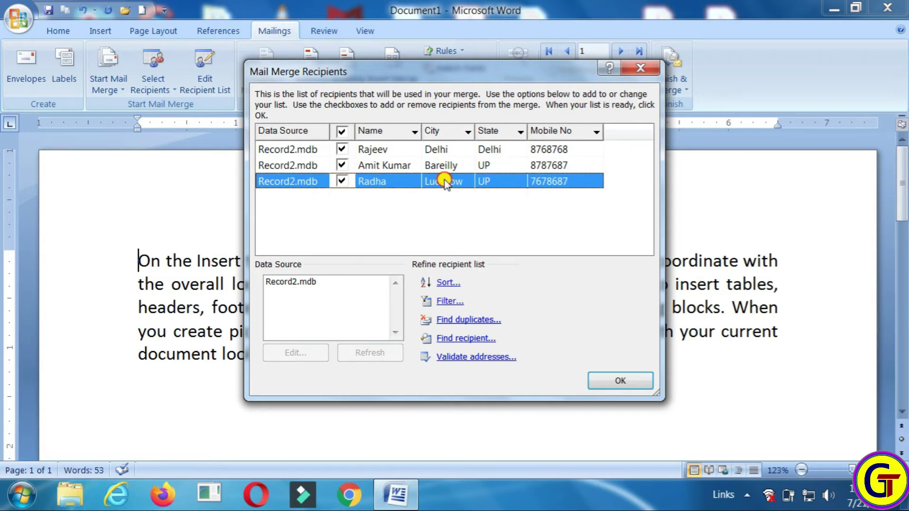
click(431, 150)
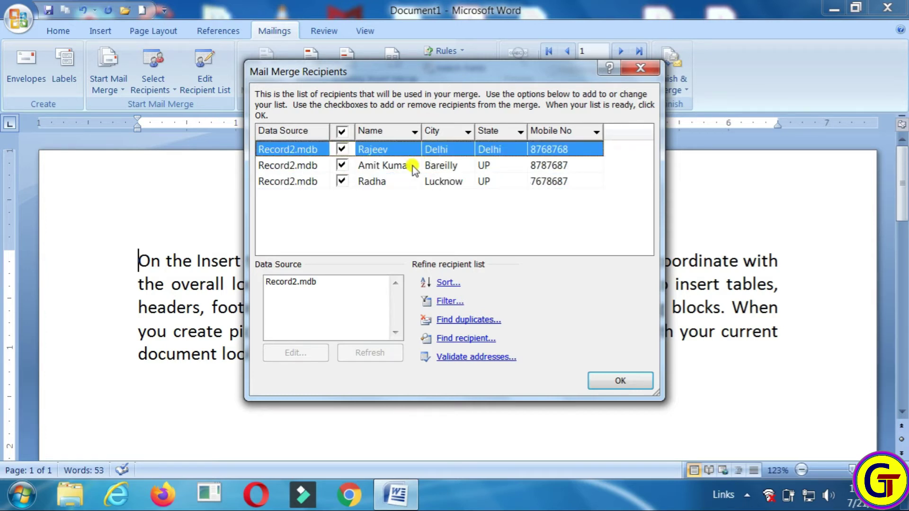
click(344, 166)
click(344, 166)
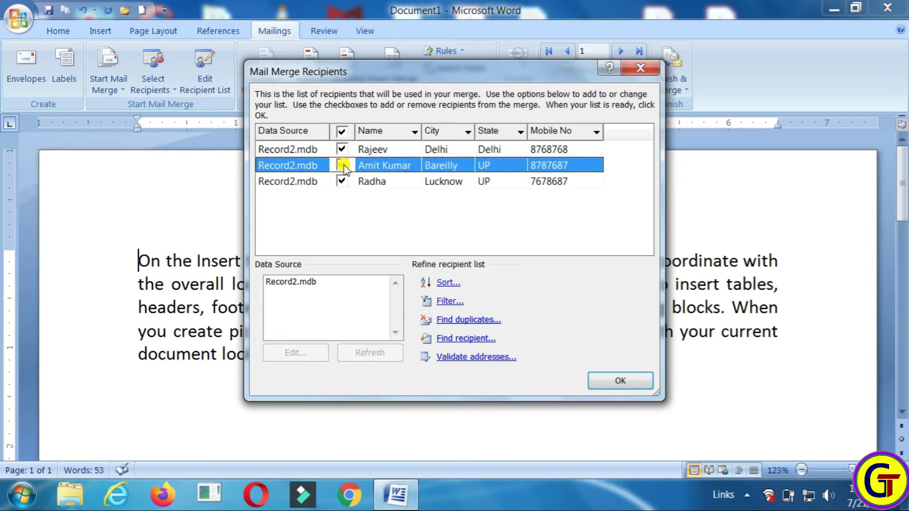
click(343, 165)
Open Record2.mdb for editing, close it without saving changes, and confirm the recipient list.
click(282, 282)
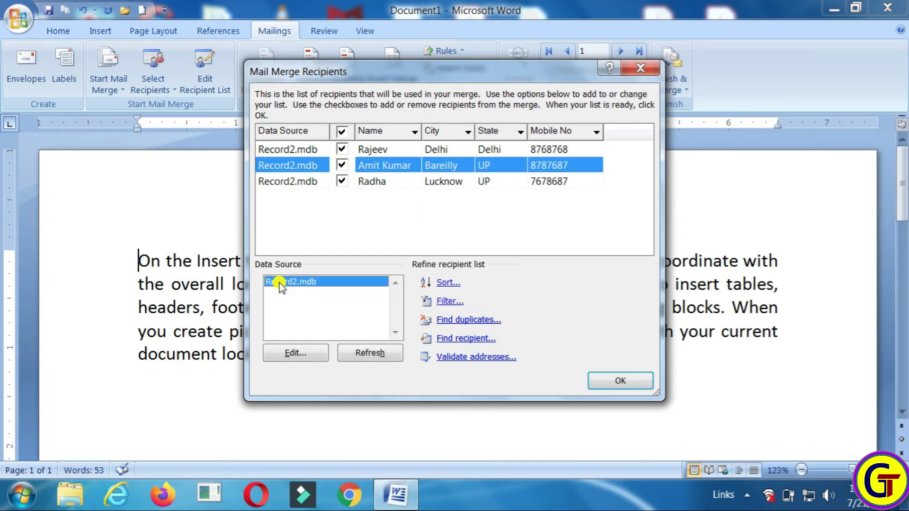
click(304, 355)
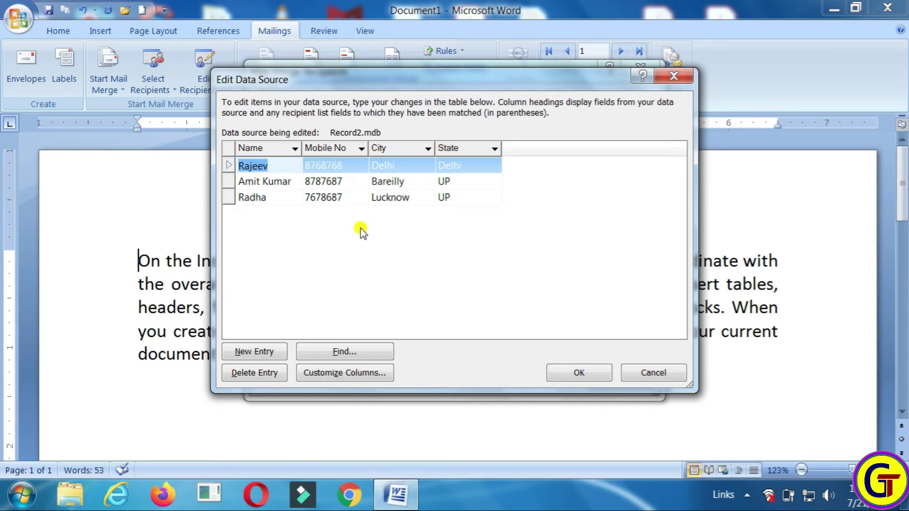
click(573, 374)
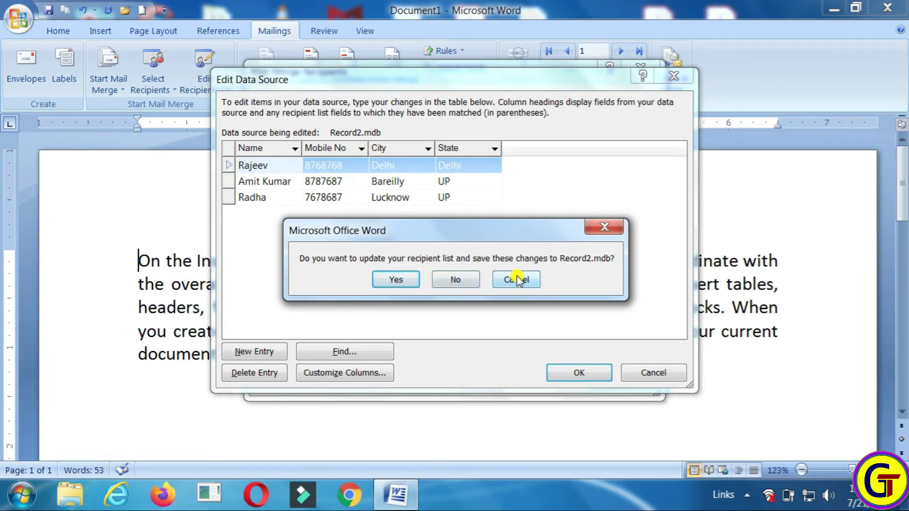
click(517, 280)
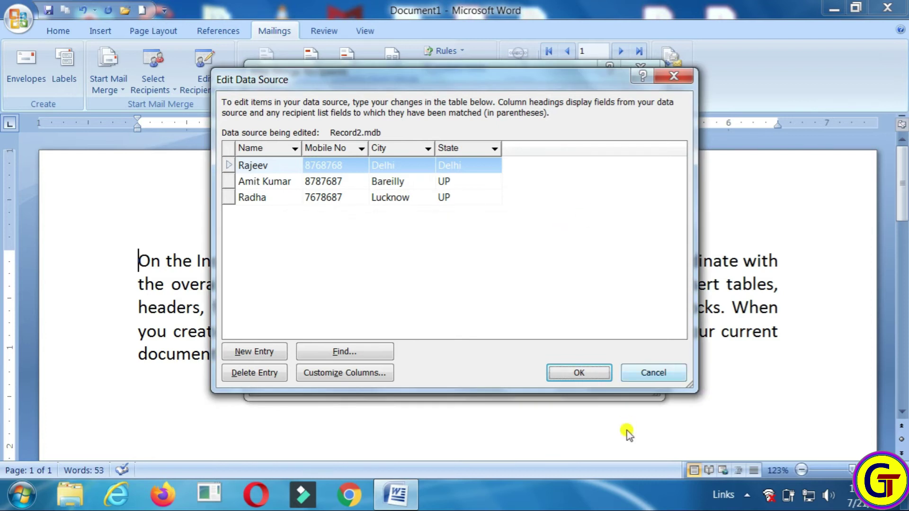
click(658, 372)
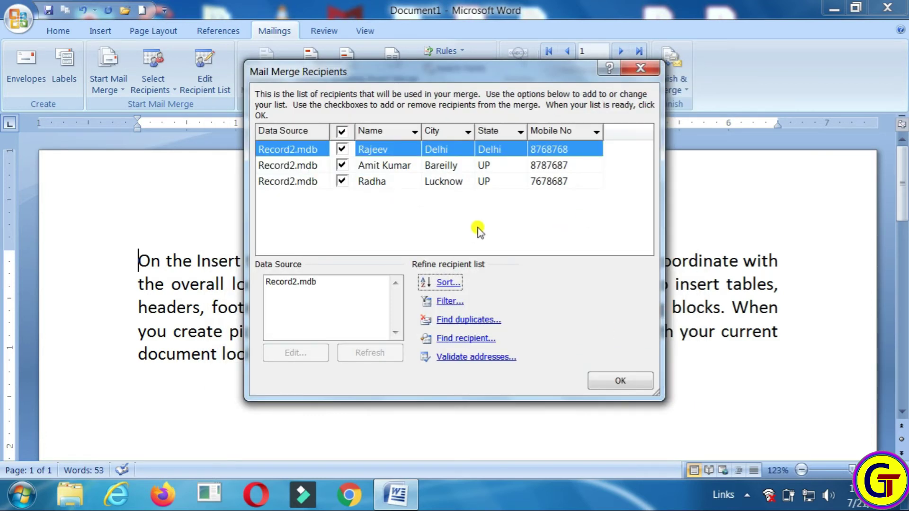
click(620, 381)
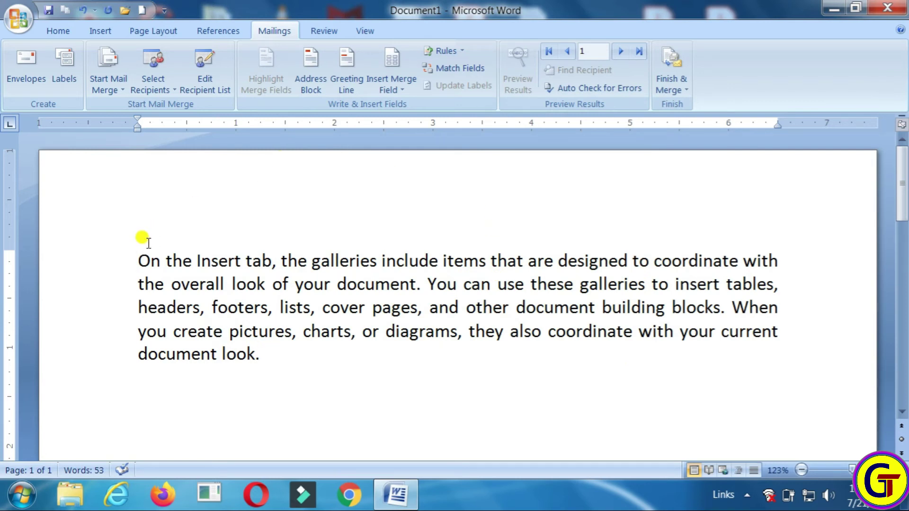
Insert a blank line above the body paragraph and add a «GreetingLine» field with default settings.
key(Return)
key(Up)
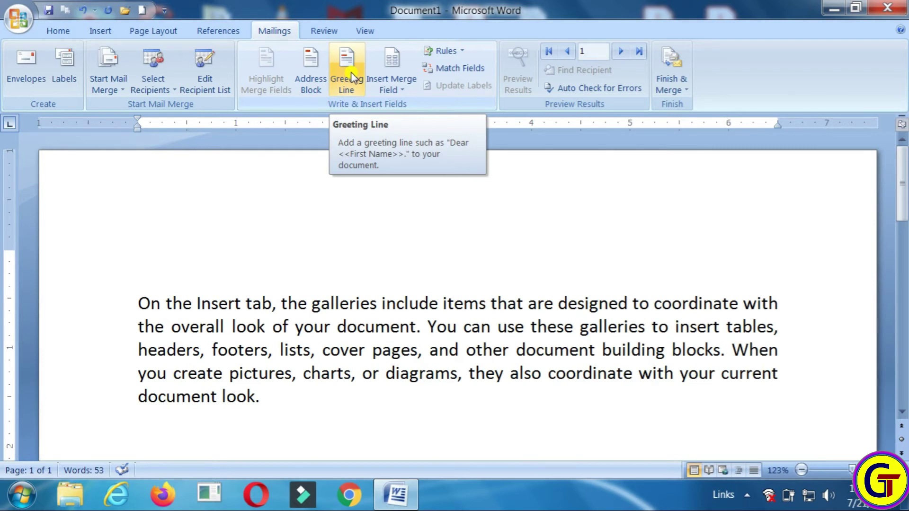
click(351, 67)
click(336, 144)
click(336, 145)
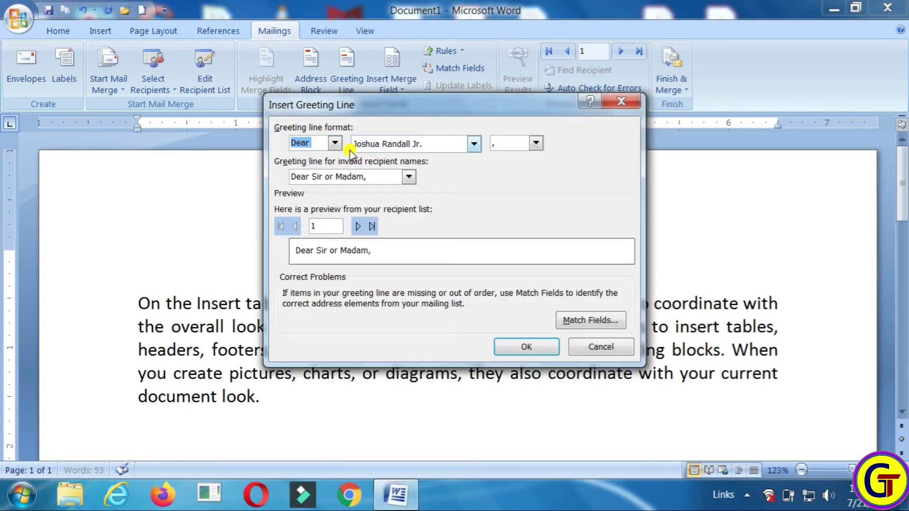
click(509, 349)
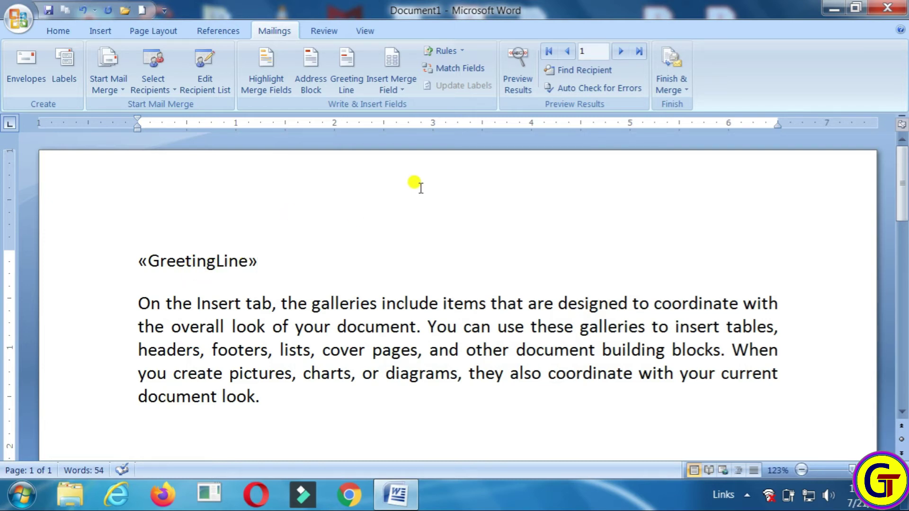
Confirm the greeting previews as 'Dear Sir or Madam', then add a blank line below «GreetingLine».
click(523, 89)
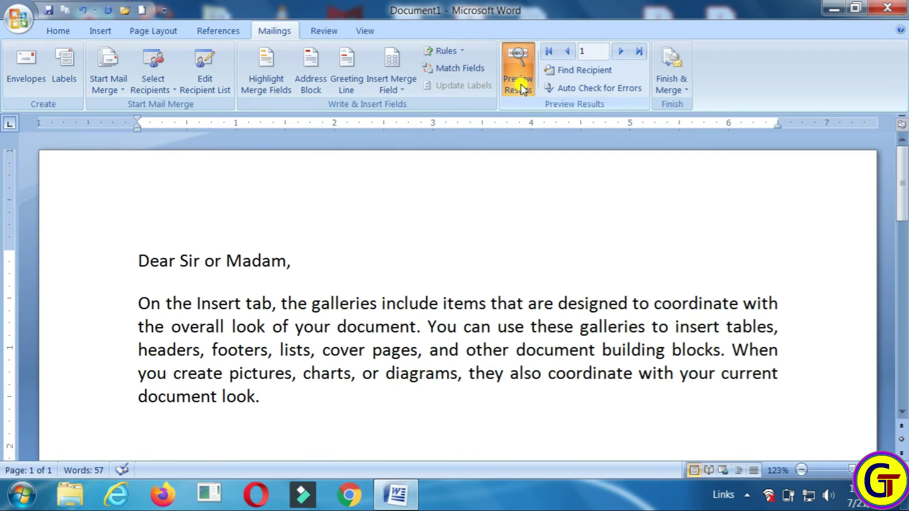
click(522, 89)
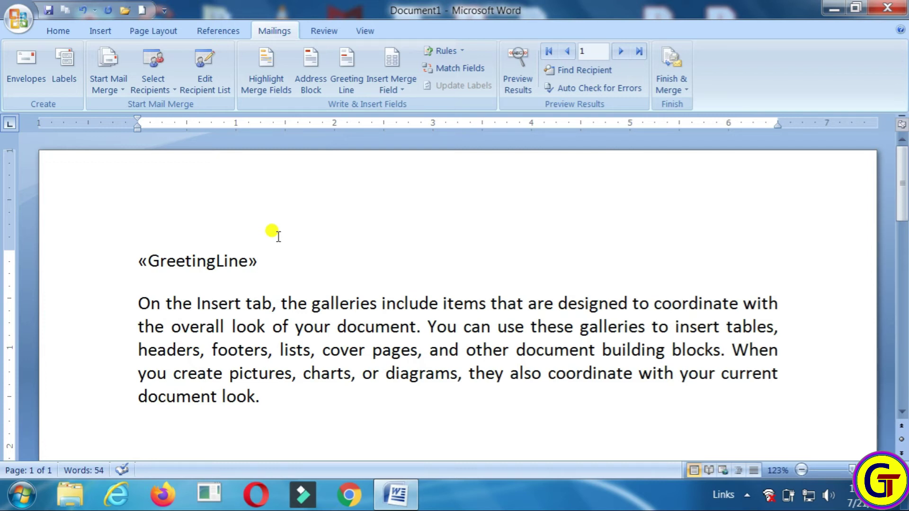
key(Return)
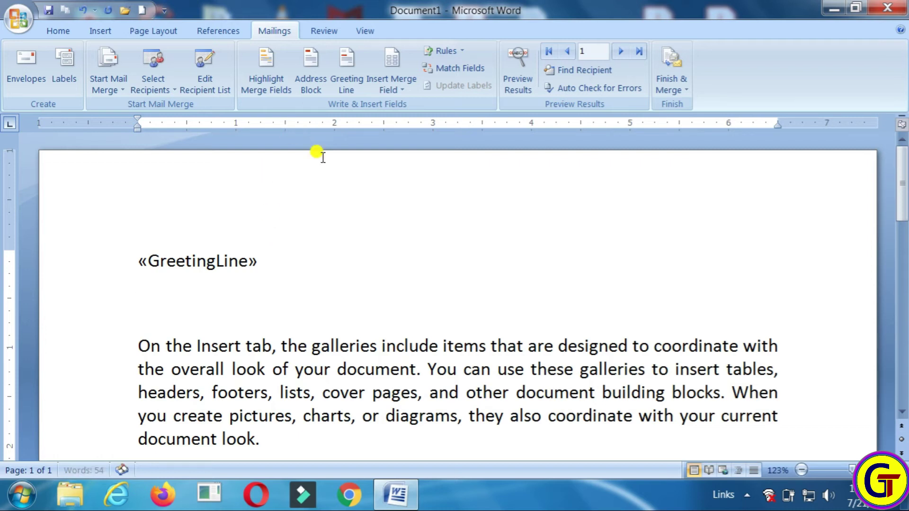
Insert the «Name», «Mobile_No», «City» and «State» database fields below the greeting.
click(391, 62)
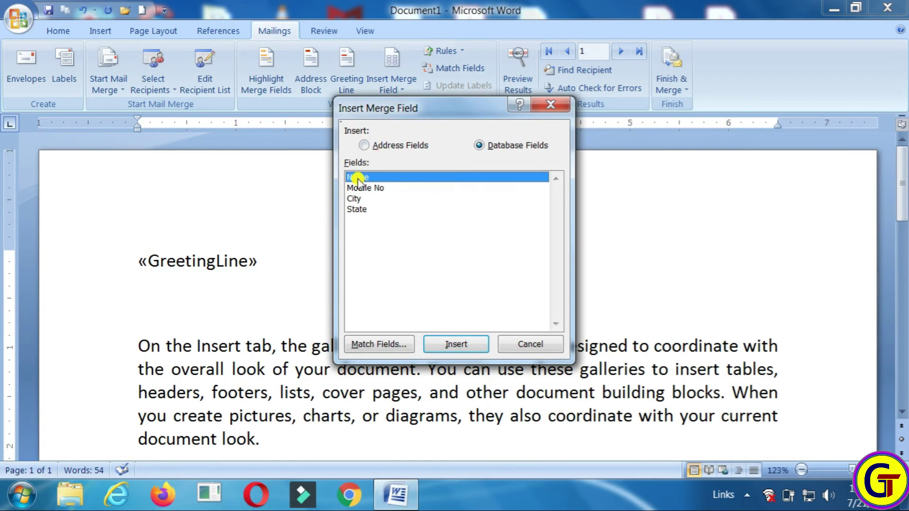
click(453, 348)
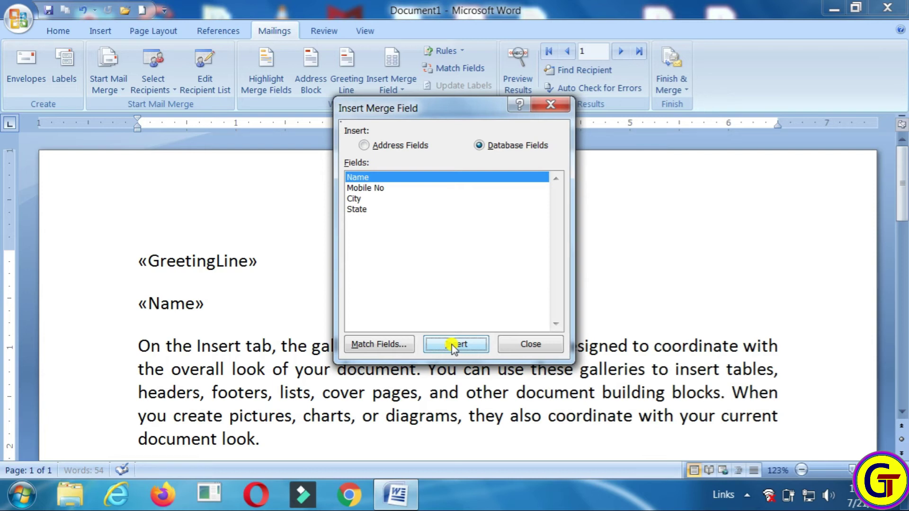
click(375, 188)
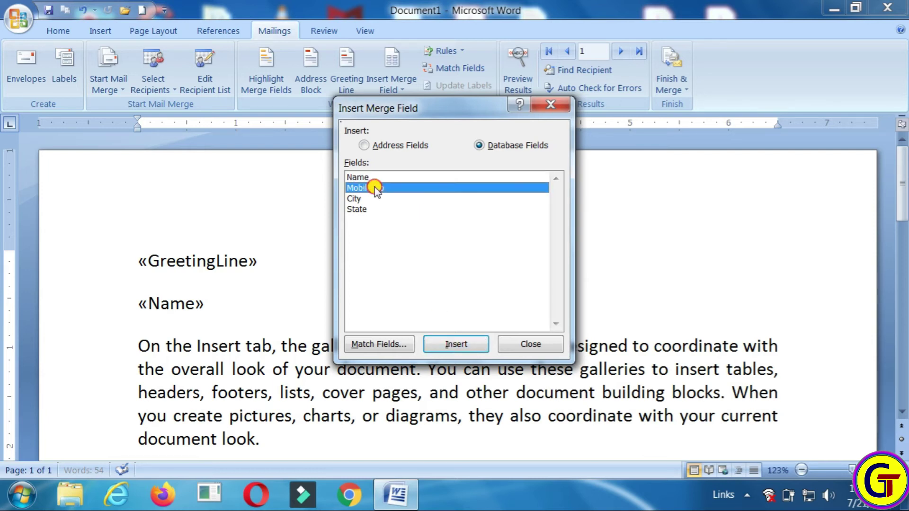
click(455, 346)
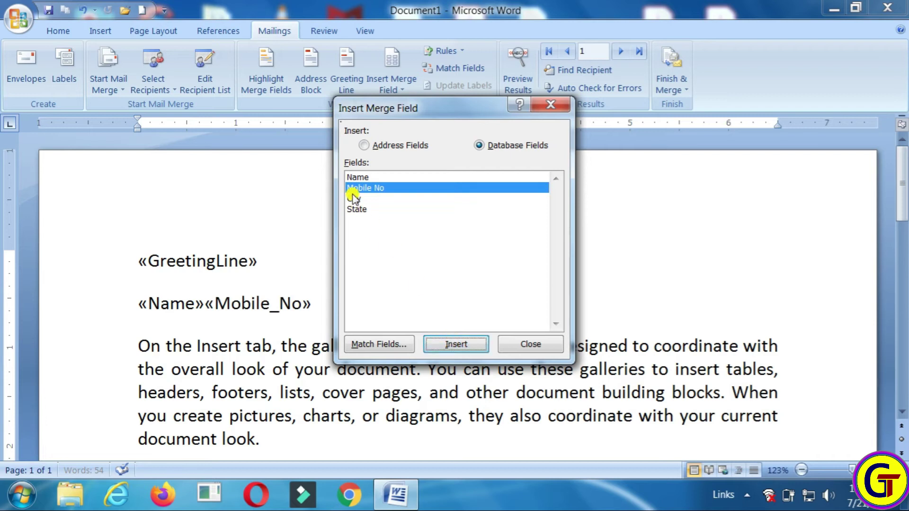
click(354, 199)
click(455, 345)
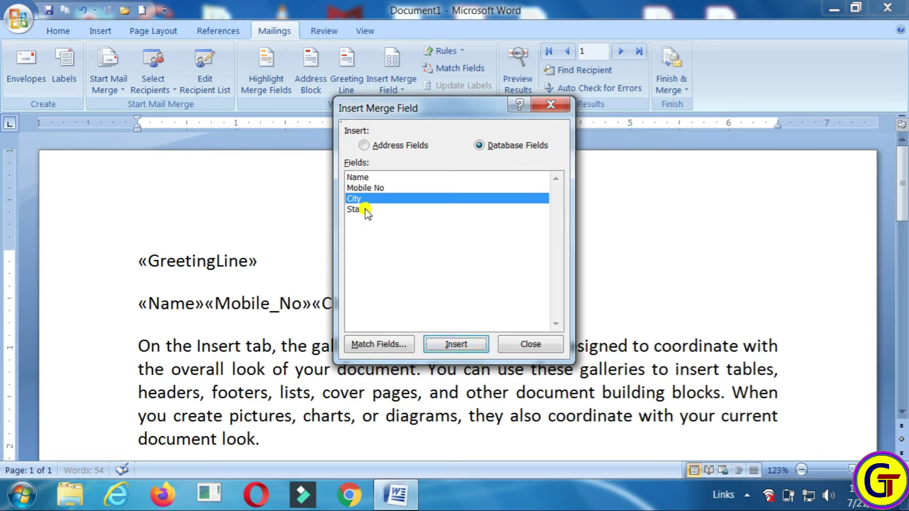
click(365, 209)
click(460, 351)
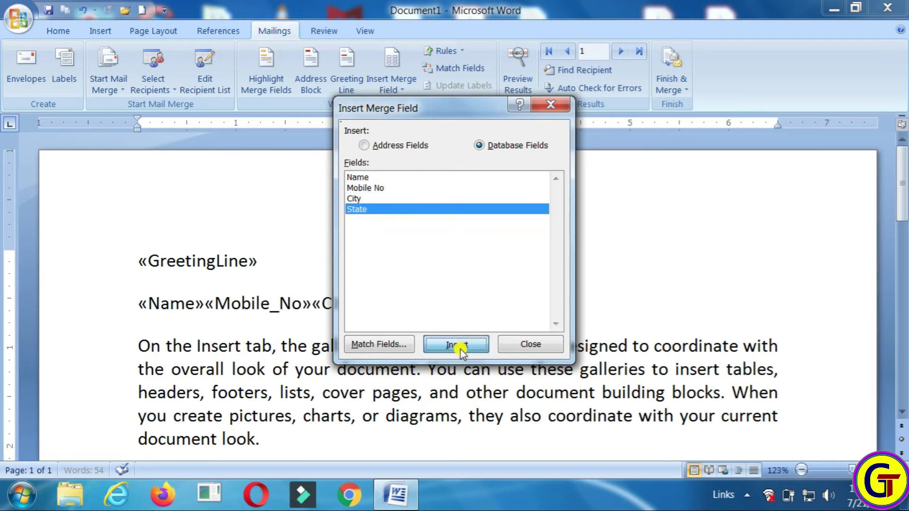
click(518, 344)
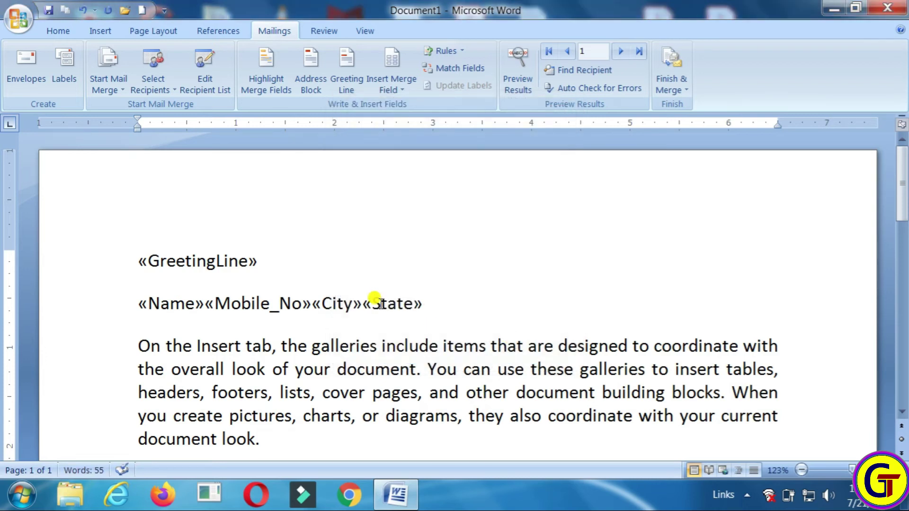
Break the fields into Name, Mobile No and City/State lines, then preview the first recipient.
click(206, 303)
key(Return)
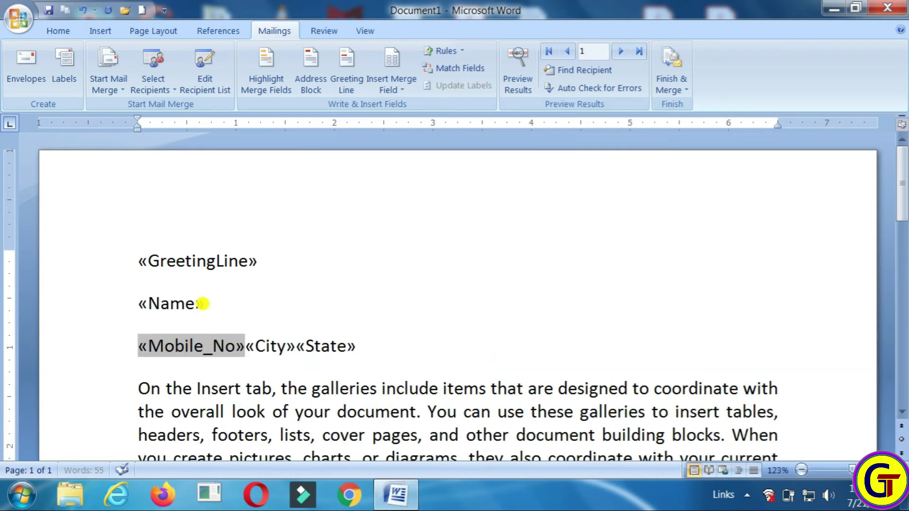
click(244, 346)
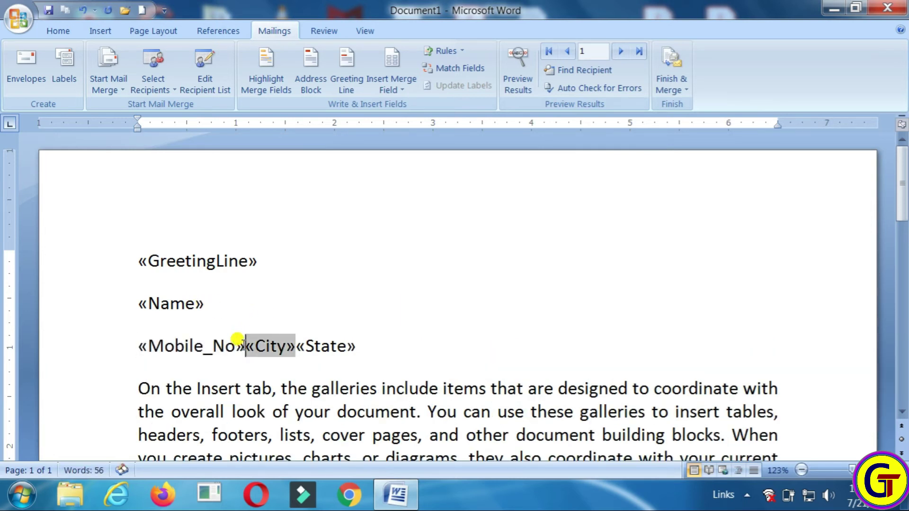
key(Return)
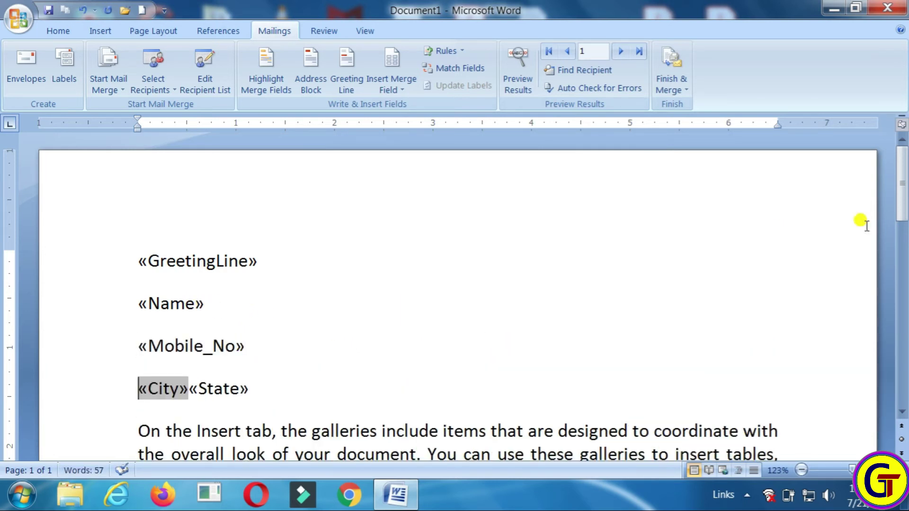
drag(901, 189, 905, 208)
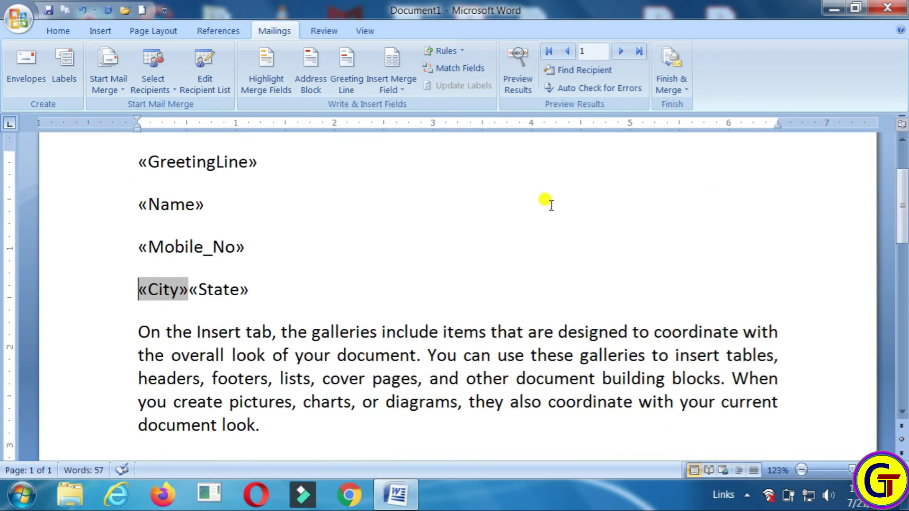
click(519, 76)
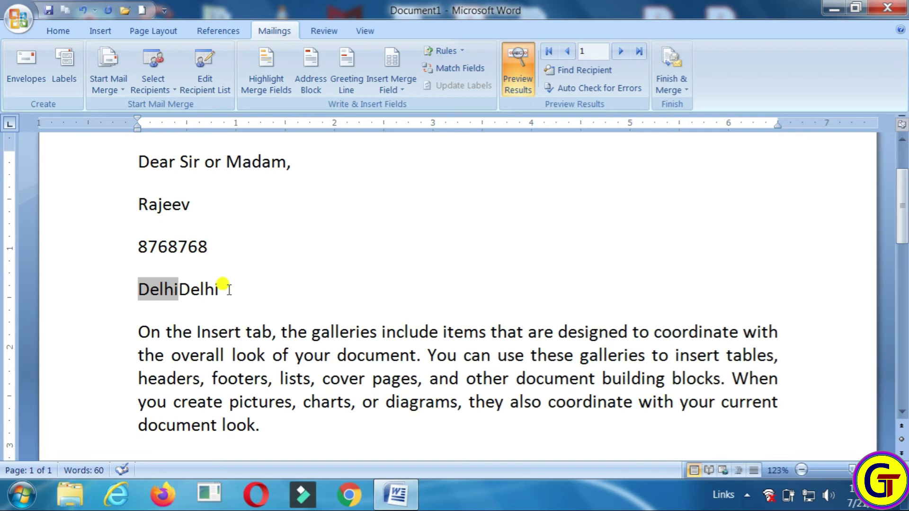
Move «State» onto its own line below «City» and preview the first recipient's letter again.
click(519, 88)
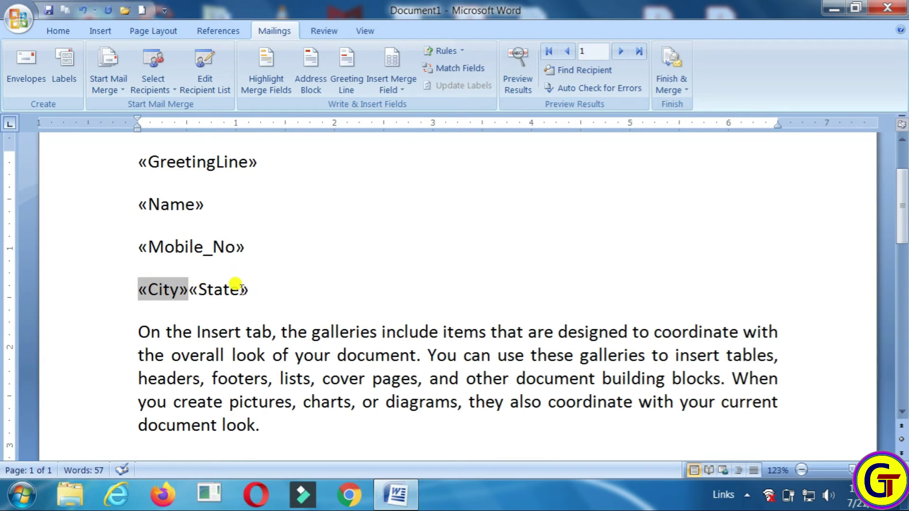
click(188, 290)
key(Return)
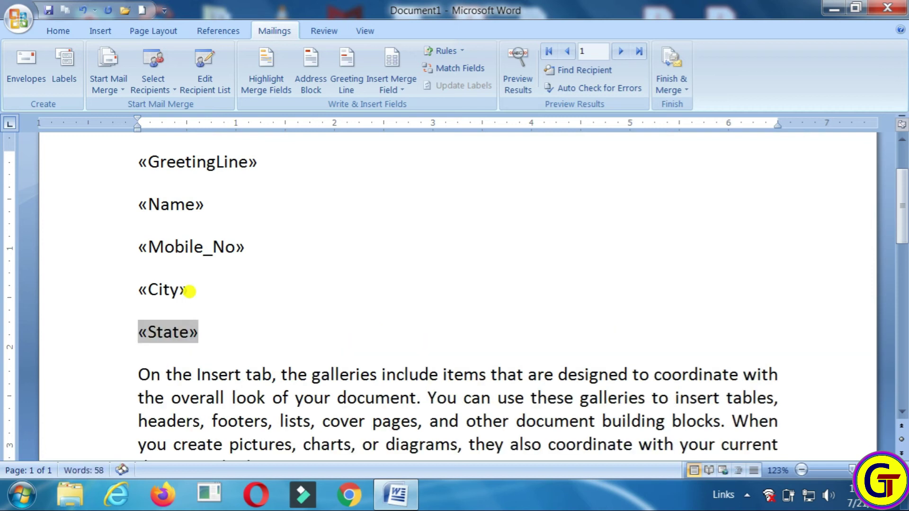
click(519, 88)
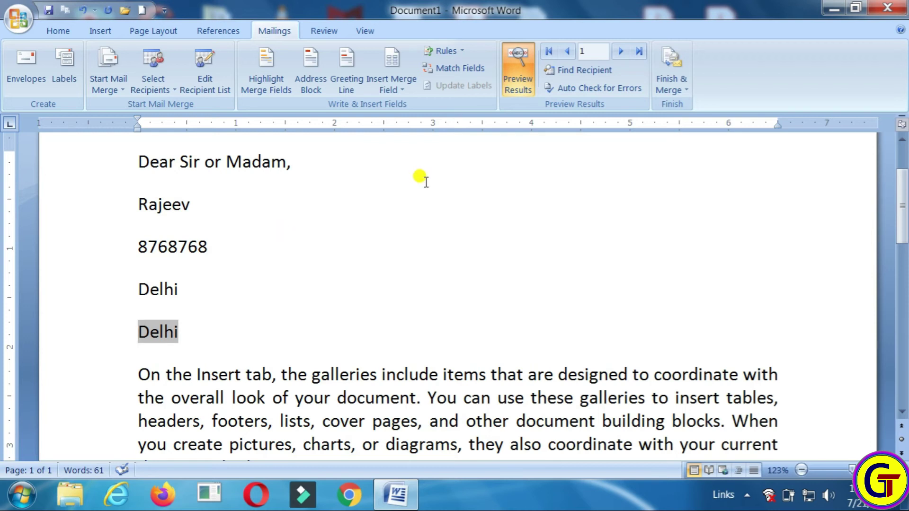
Step the merge preview from record 1 through record 2 to record 3.
click(619, 53)
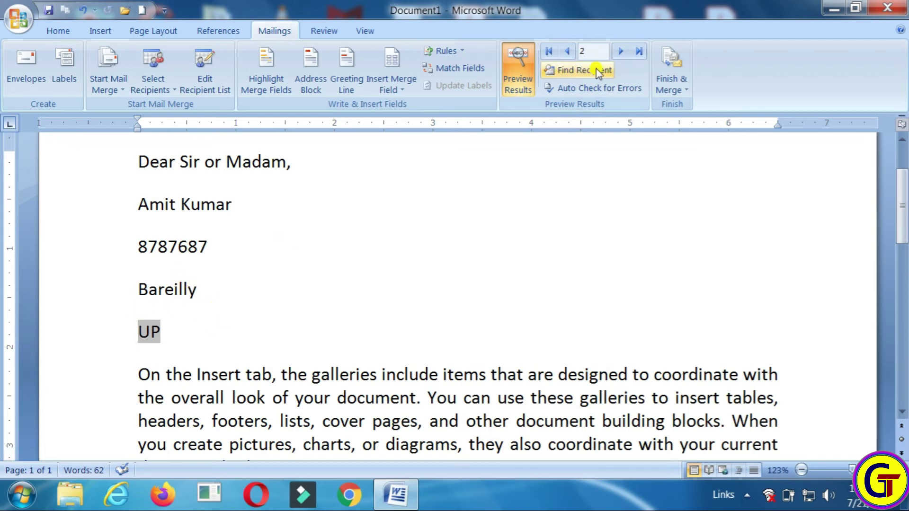
click(622, 52)
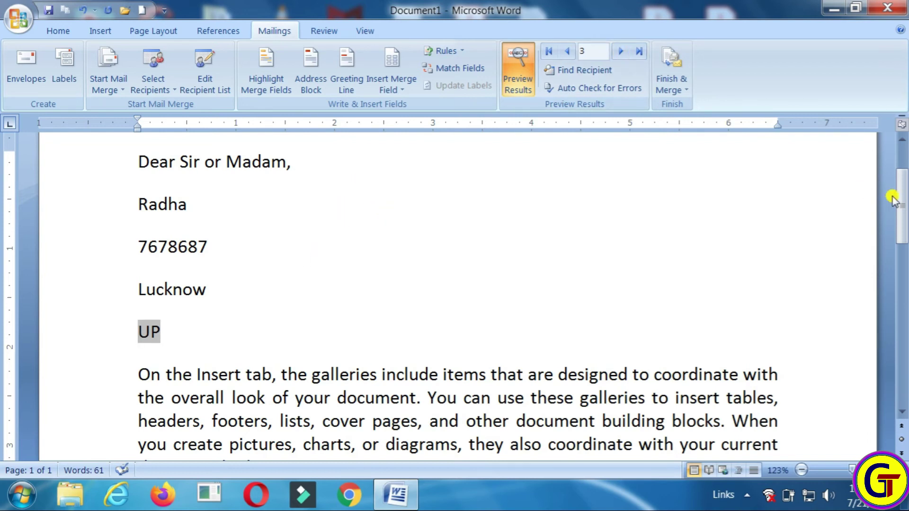
mouse_move(897, 196)
mouse_down()
mouse_move(905, 298)
mouse_move(903, 200)
mouse_up()
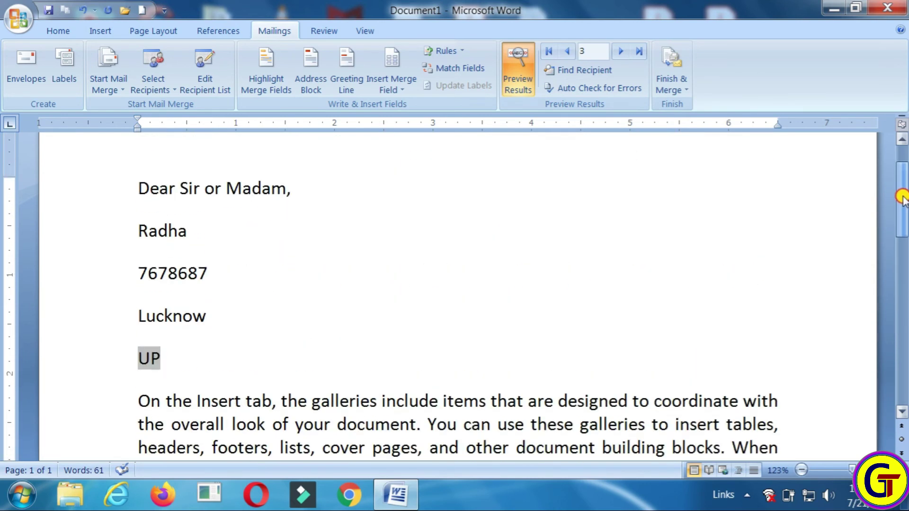
Merge all records into individual letters, creating the three-page Letters1 document.
click(678, 91)
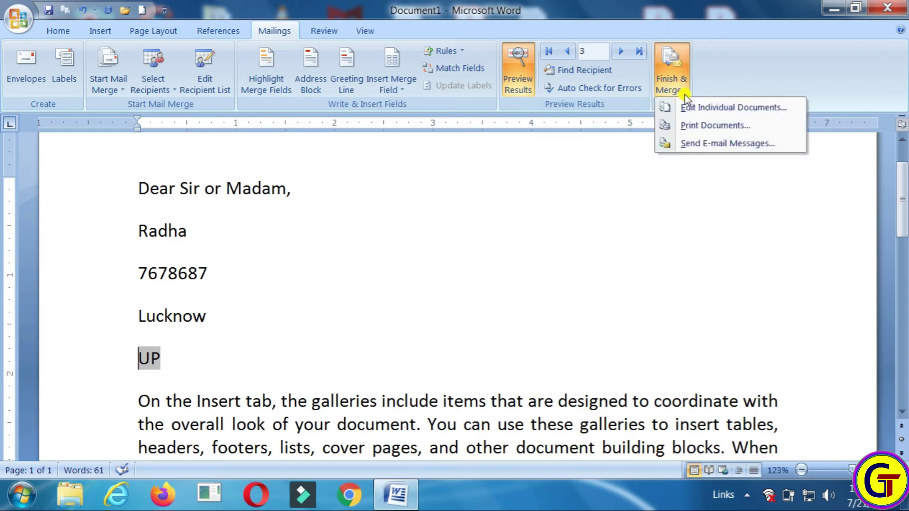
click(738, 107)
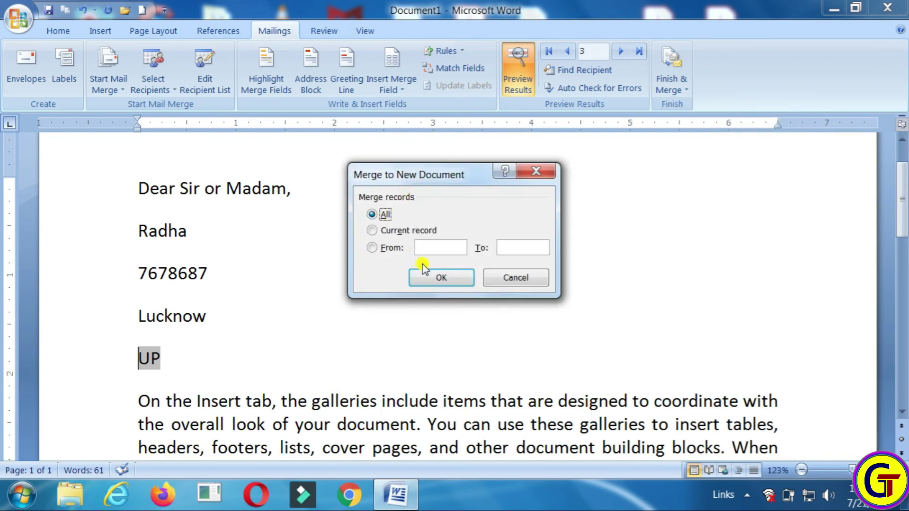
click(434, 277)
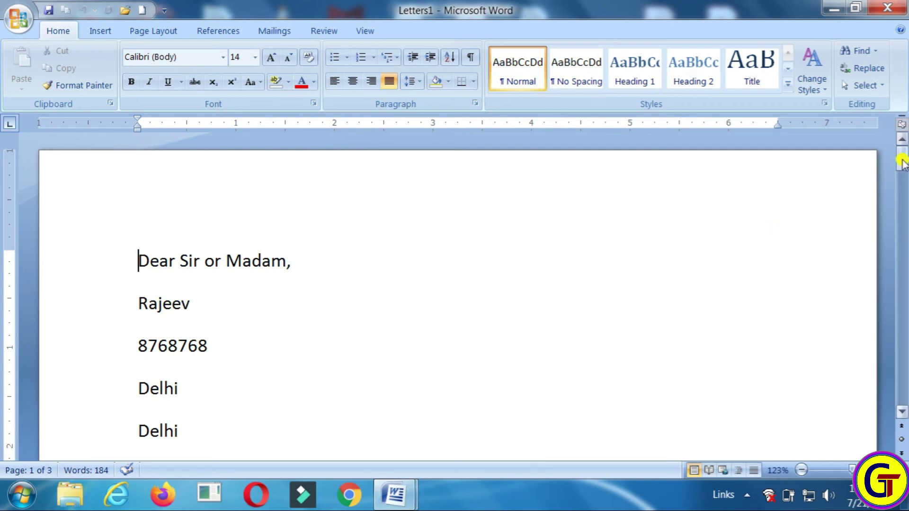
drag(902, 163, 903, 242)
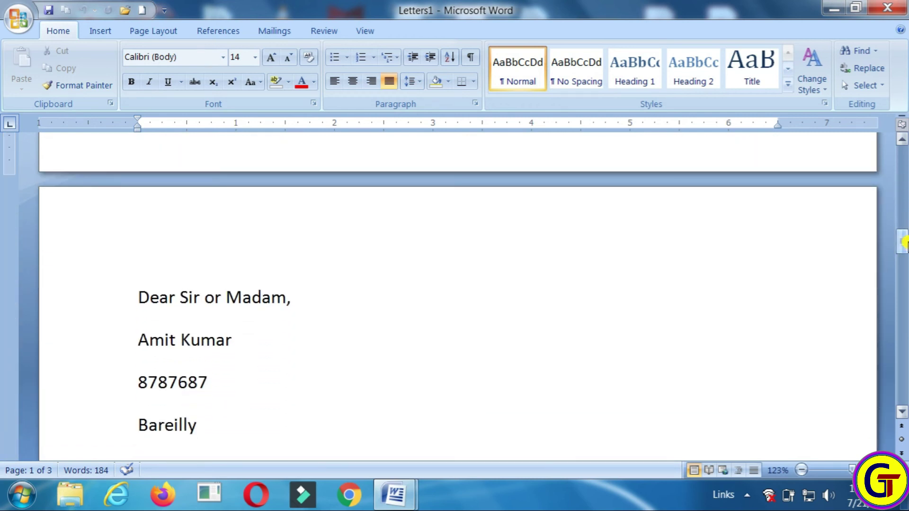
drag(904, 244, 901, 377)
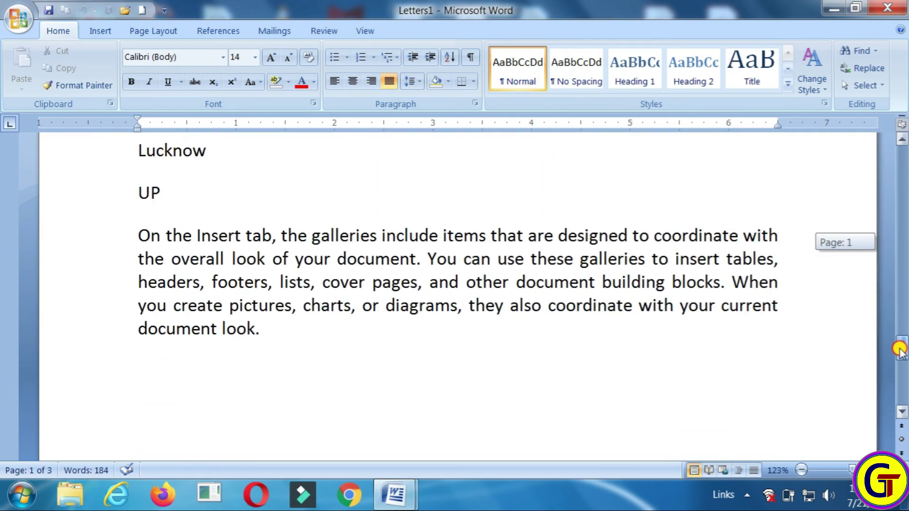
drag(901, 377, 905, 152)
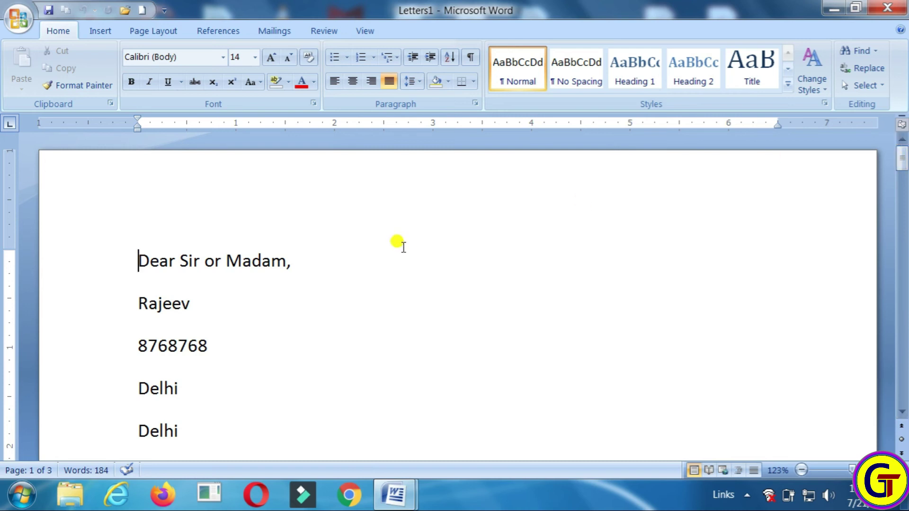
View Letters1 in Print Preview at 100% zoom, then close the preview.
click(23, 19)
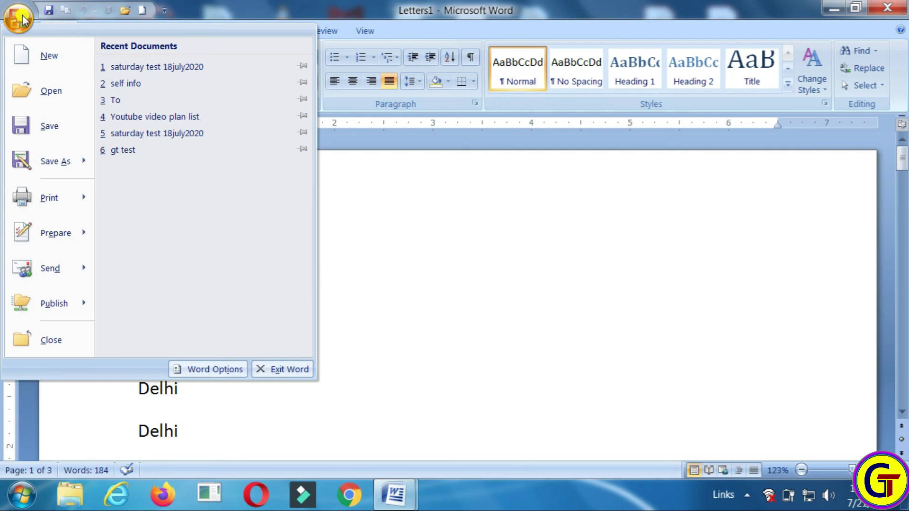
mouse_move(49, 198)
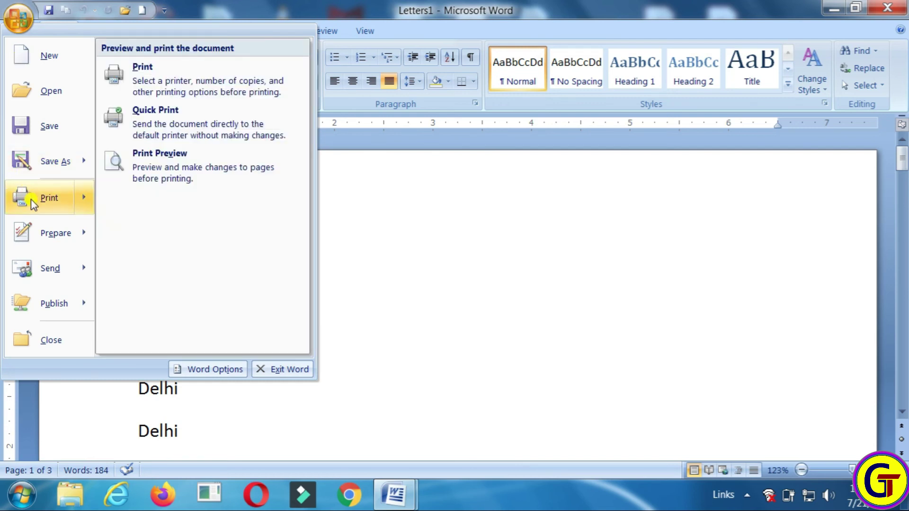
click(198, 166)
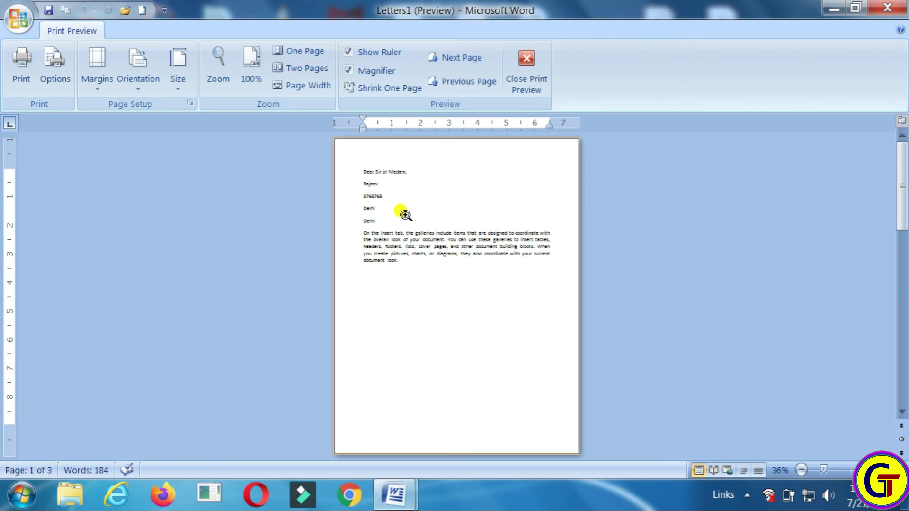
click(405, 216)
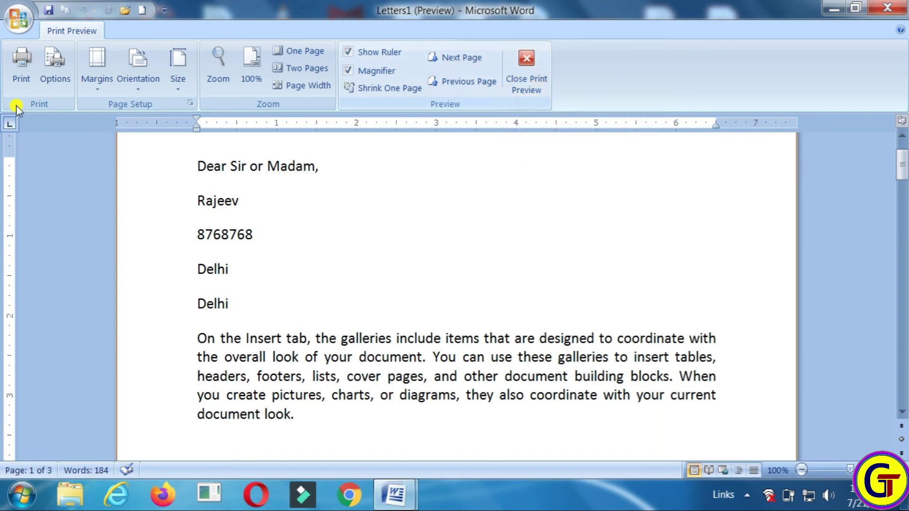
click(525, 80)
Open the Print dialog for Letters1: all pages, one copy, EPSON L380 Series.
click(20, 21)
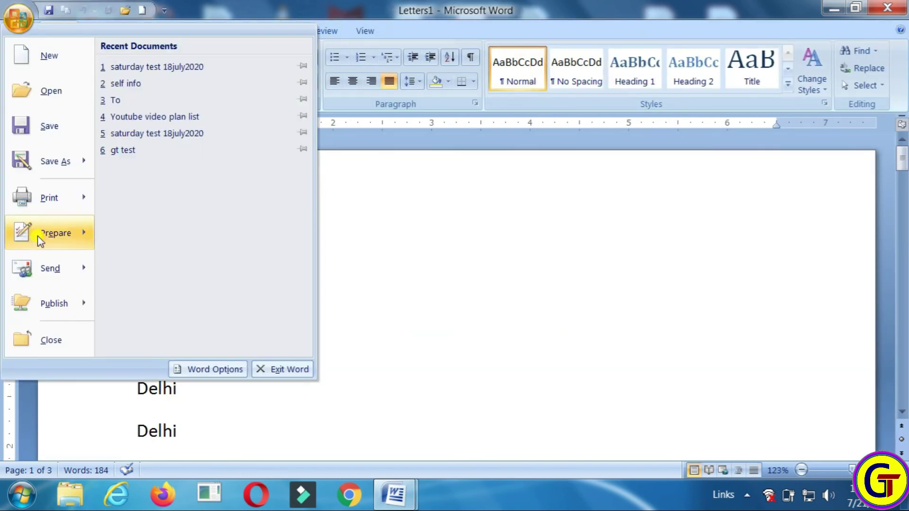
click(32, 194)
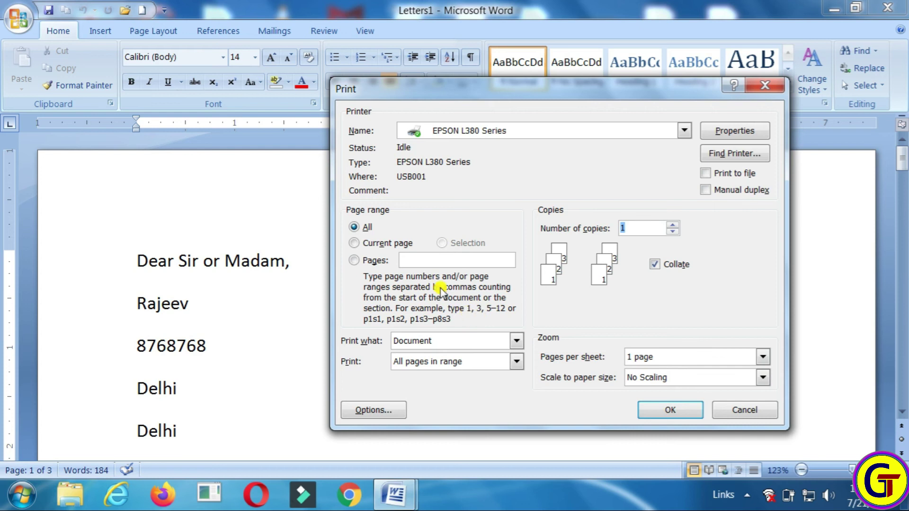
click(354, 244)
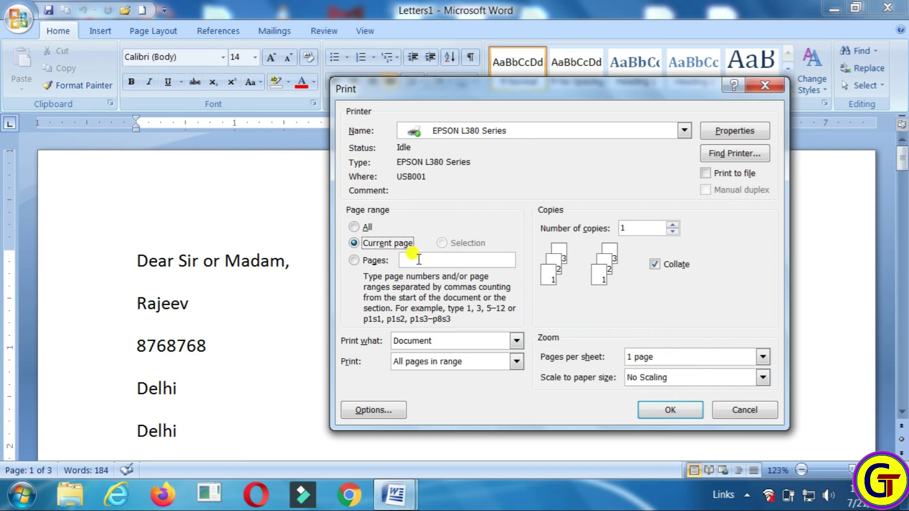
click(358, 228)
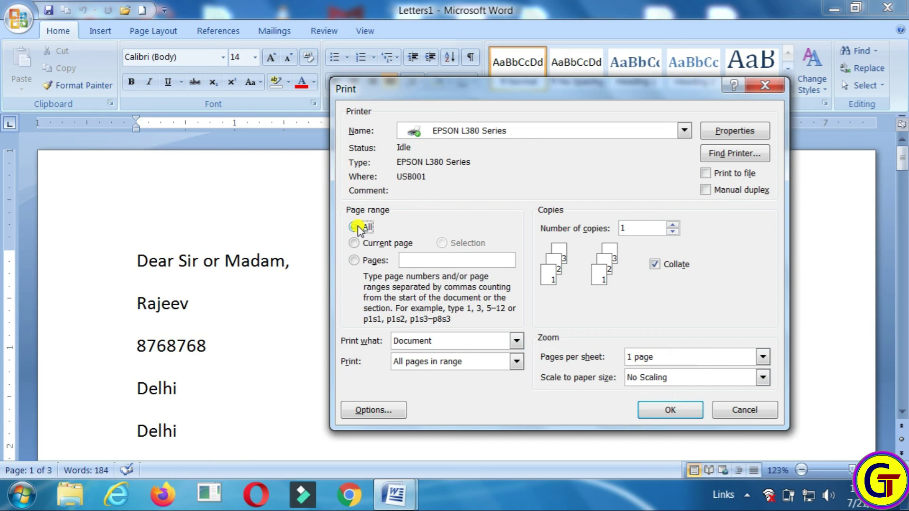
click(672, 225)
click(673, 232)
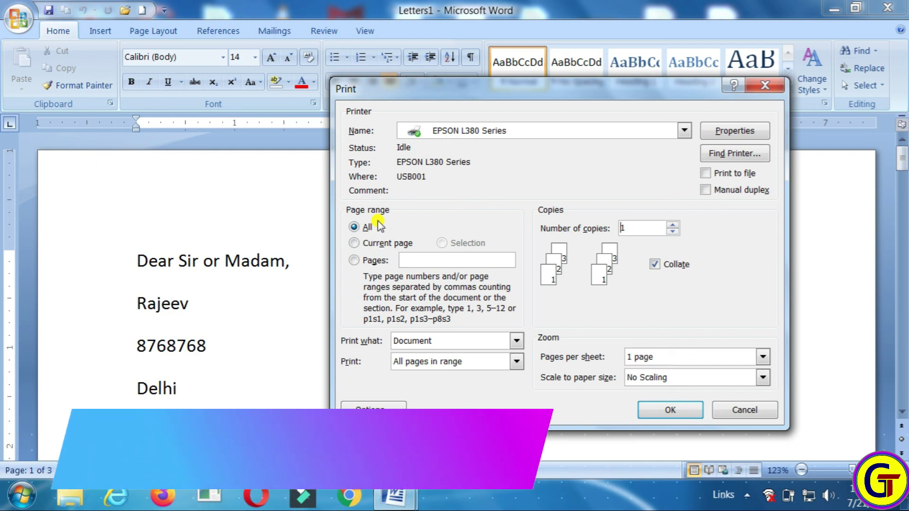
click(355, 262)
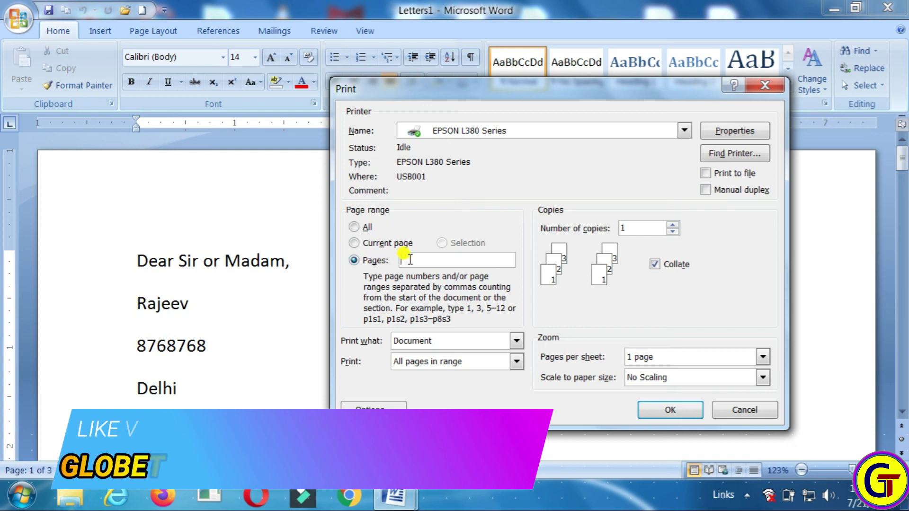
text(5)
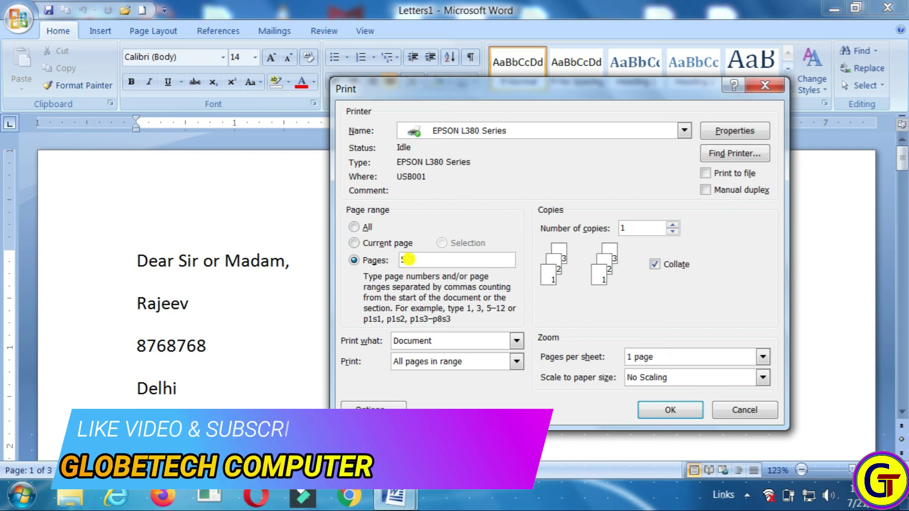
text(-7)
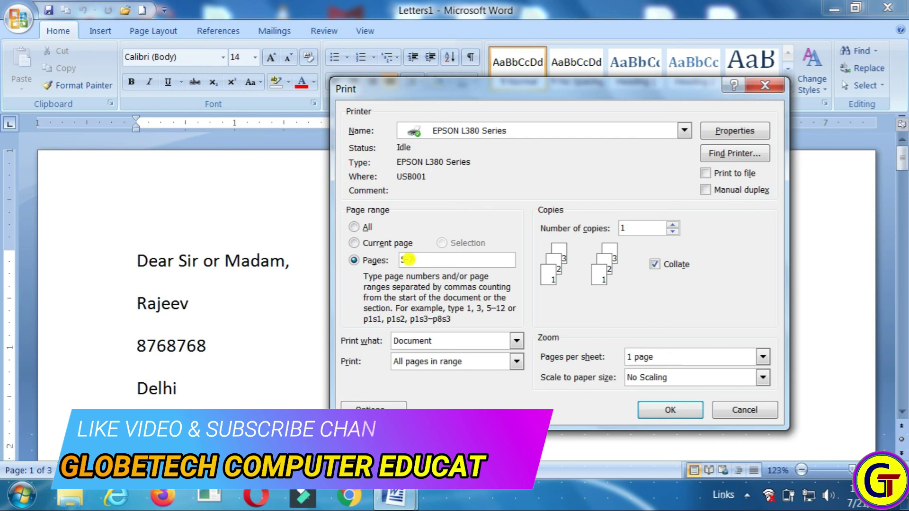
key(BackSpace)
key(BackSpace)
key(BackSpace)
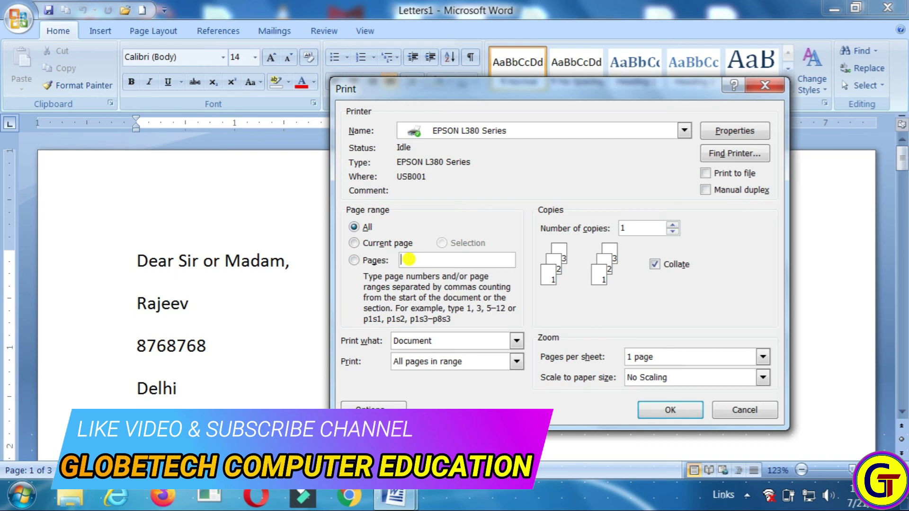
text(2-)
text(5,9)
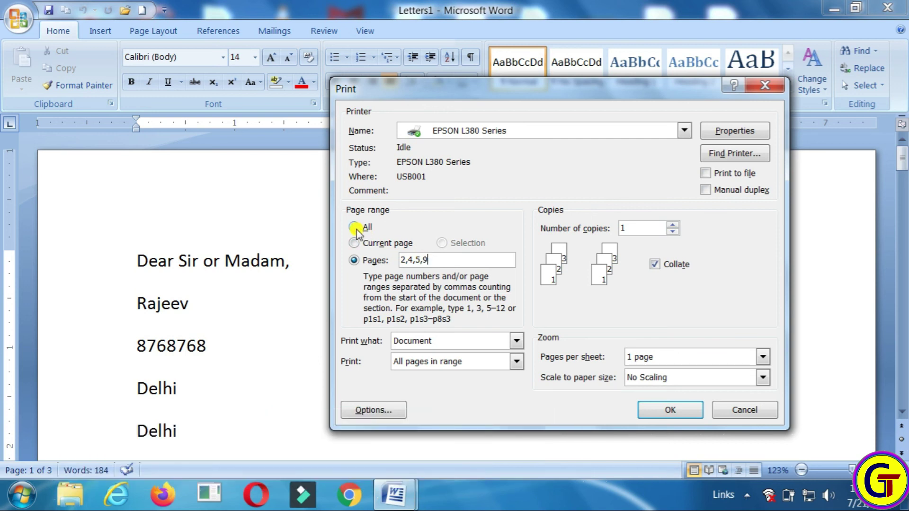
click(355, 228)
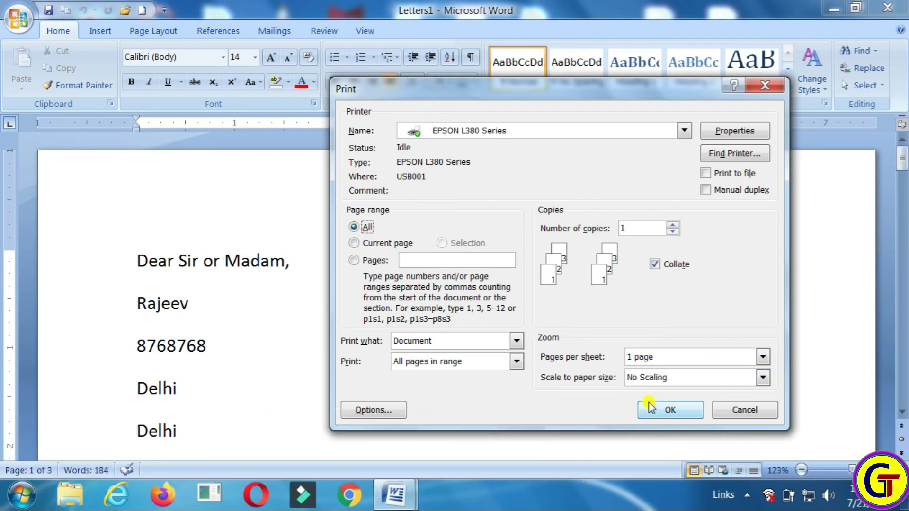
Cancel the Print dialog without printing and display the Mailings ribbon for Letters1.
click(745, 411)
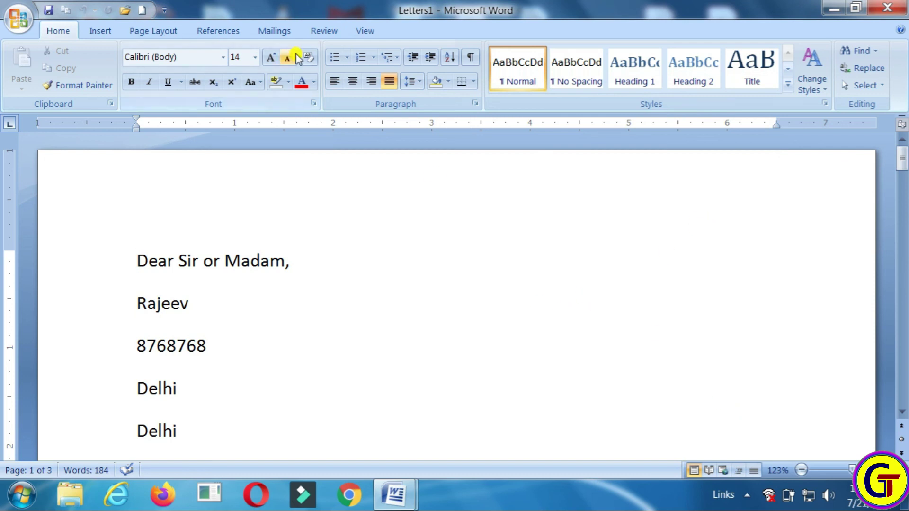
click(269, 32)
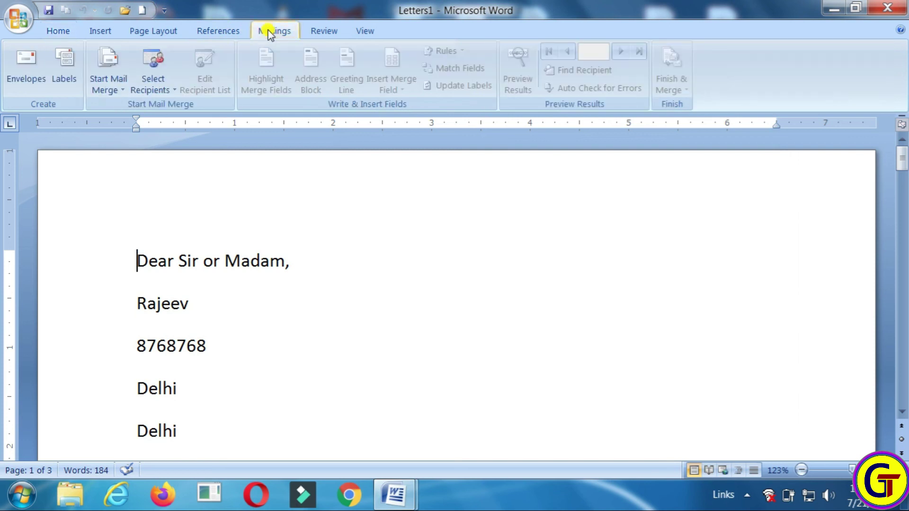